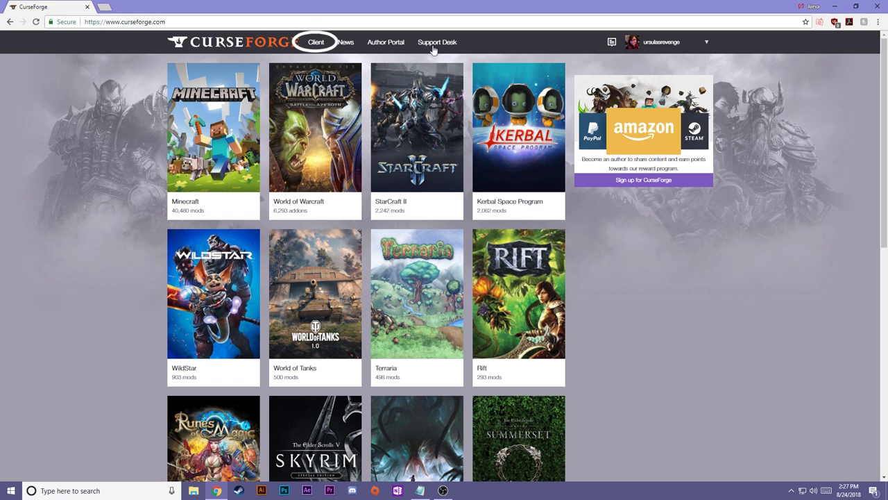
Go to the Twitch desktop client page from the CurseForge header.
left_click(321, 48)
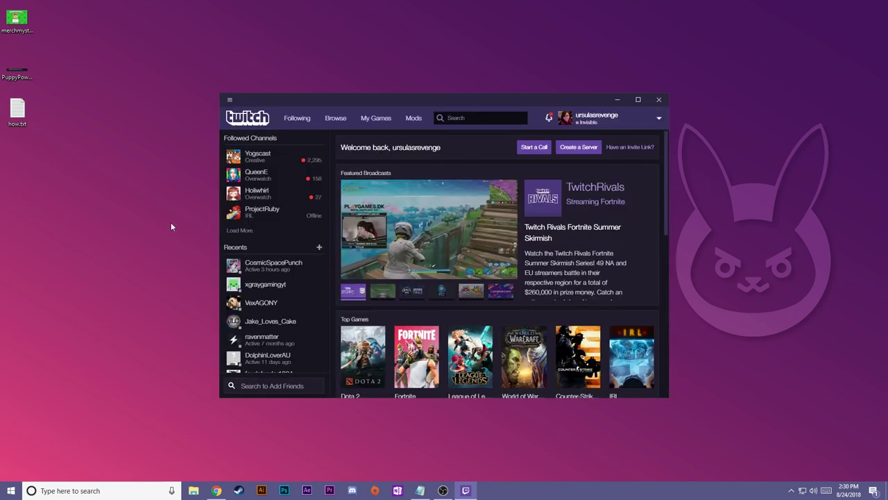
Open the Mods section and the Minecraft tile to list its modpacks.
left_click(412, 120)
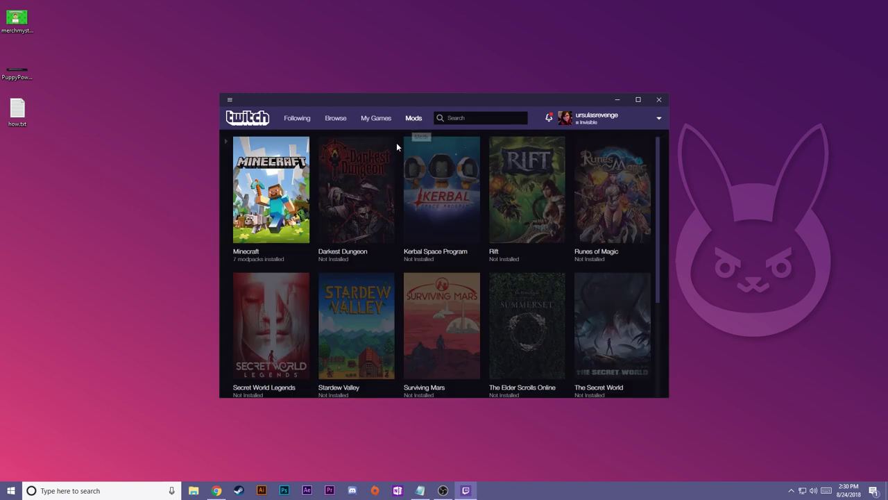
left_click(282, 221)
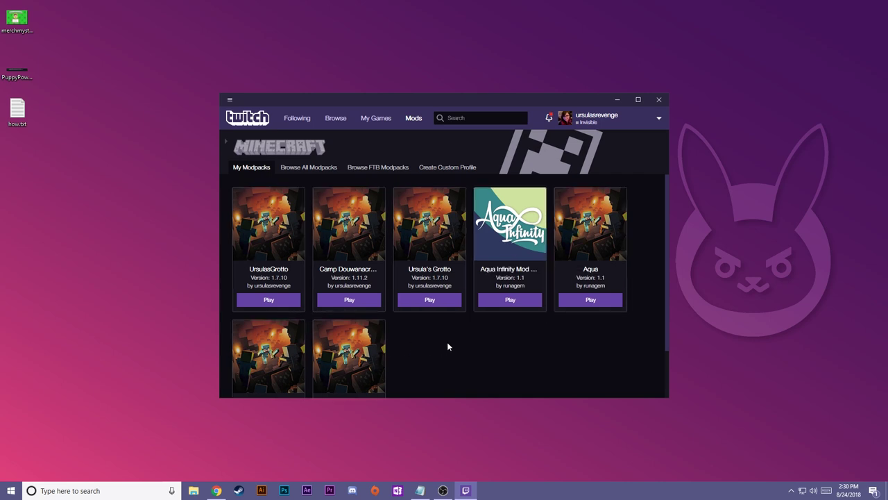
scroll(448, 346, "down", 2)
scroll(521, 323, "up", 2)
Browse all Minecraft modpacks, keep the Category set to All, and focus the search box.
left_click(303, 169)
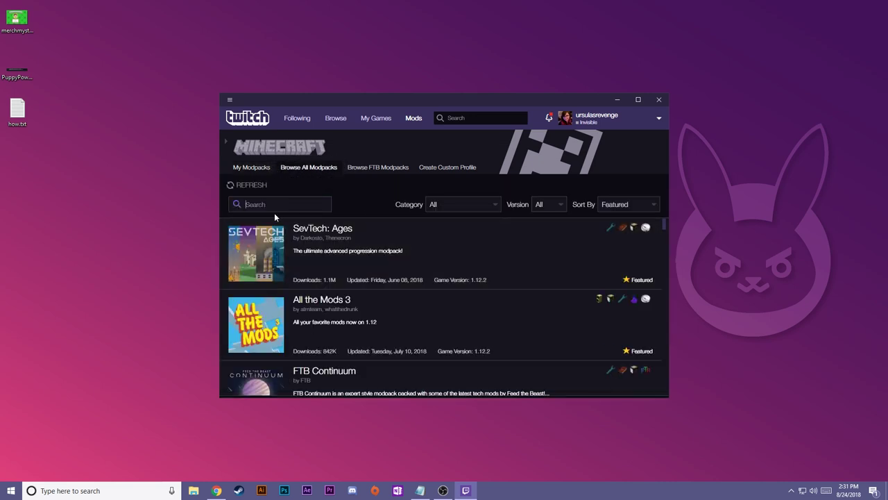
left_click(477, 205)
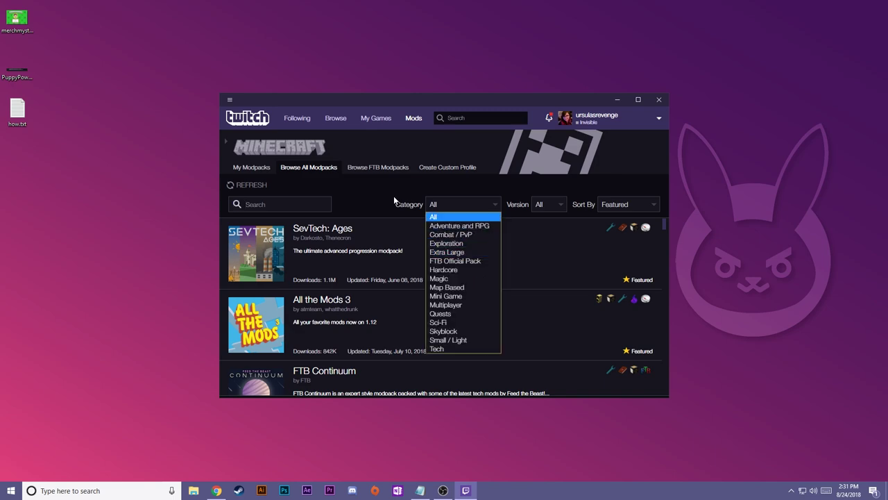
left_click(387, 203)
scroll(468, 278, "down", 6)
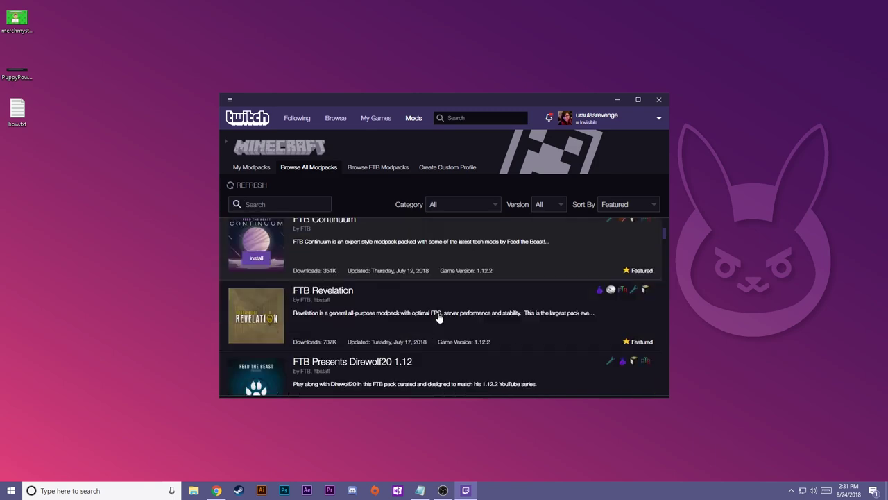
scroll(490, 317, "down", 4)
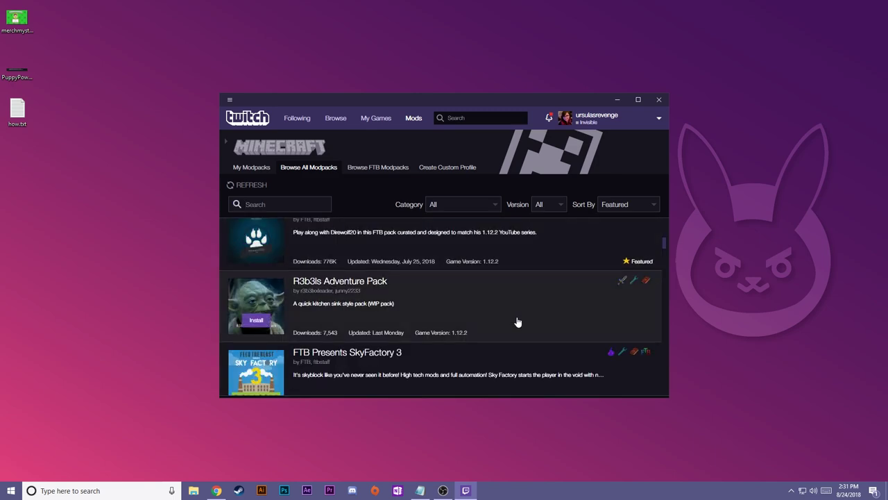
scroll(517, 322, "down", 1)
scroll(444, 303, "up", 10)
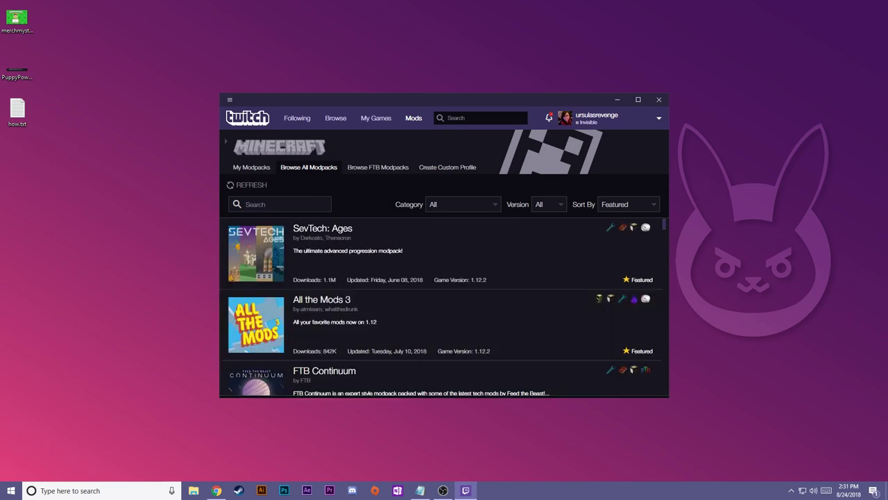
left_click(314, 205)
Search modpacks for 'aqua', install Aqua Infinity Mod Pack, and find it in My Modpacks.
type("aqua")
mouse_move(254, 279)
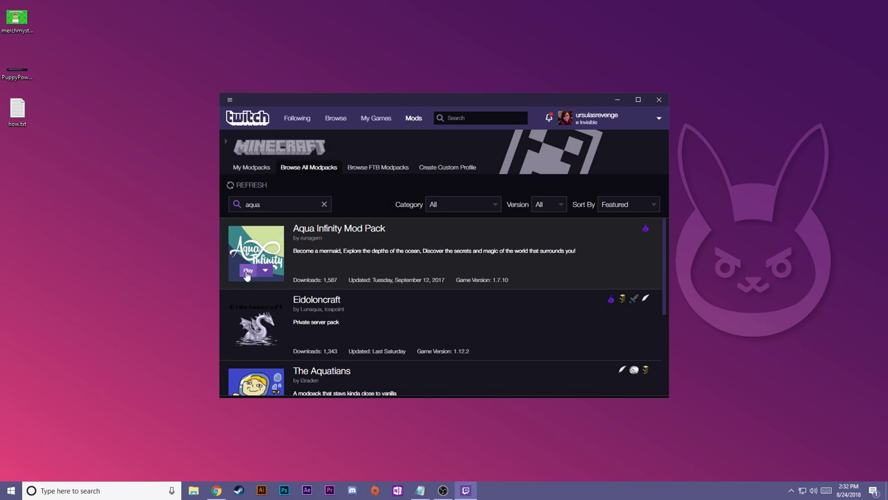
left_click(248, 168)
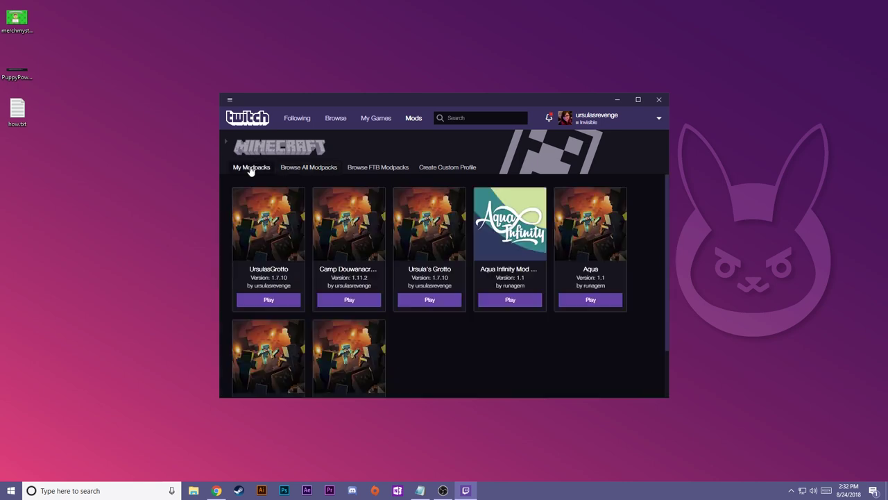
left_click(309, 168)
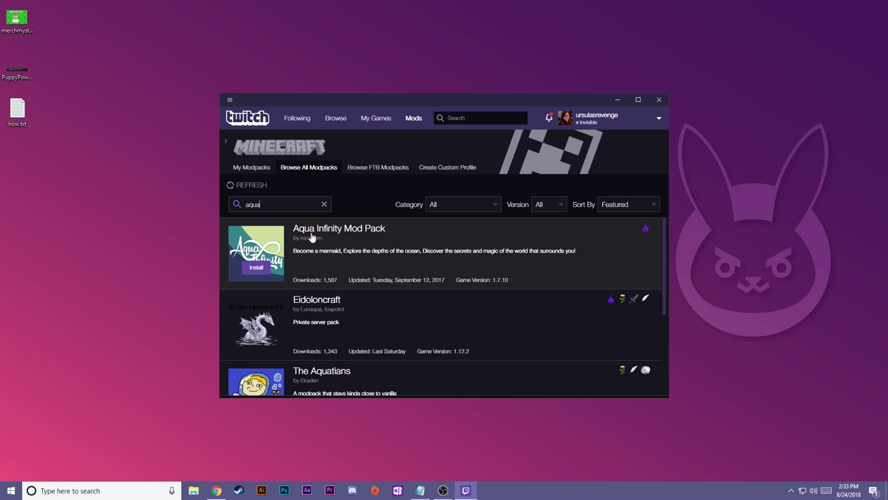
left_click(256, 267)
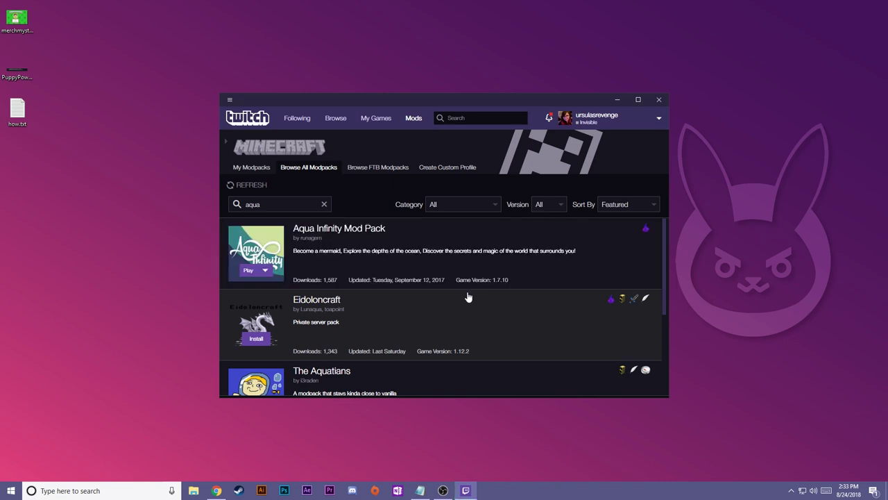
left_click(251, 168)
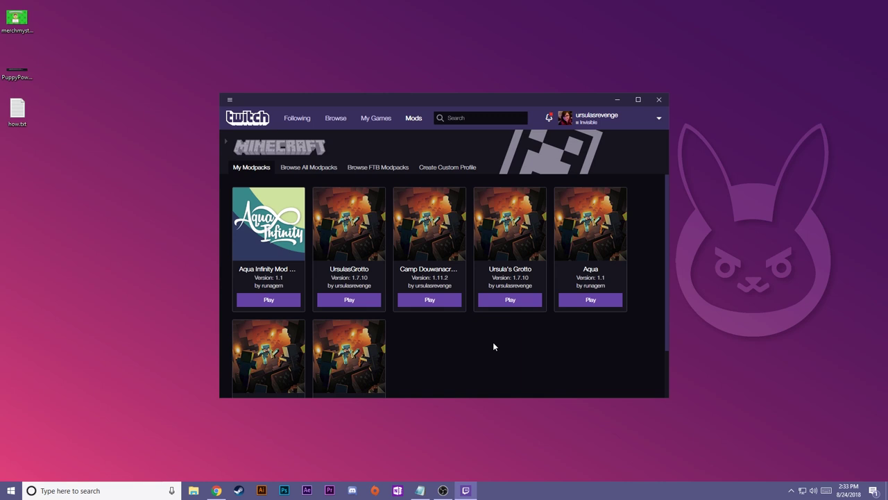
right_click(275, 243)
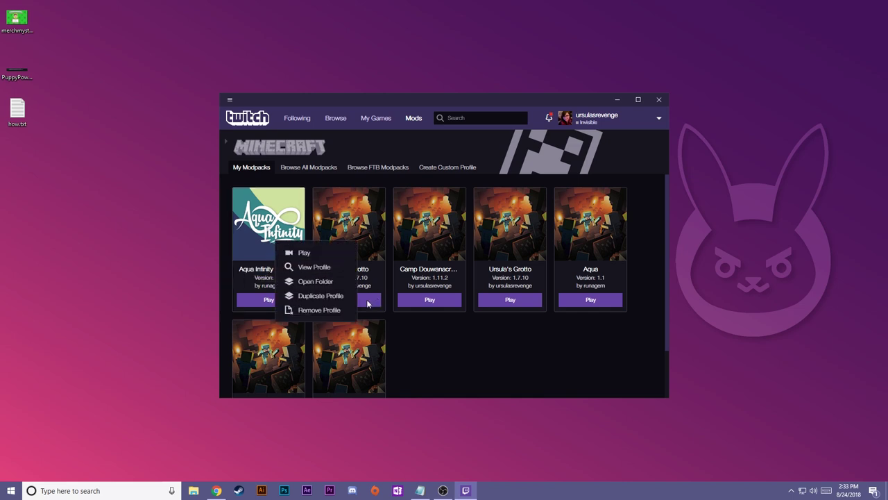
left_click(315, 268)
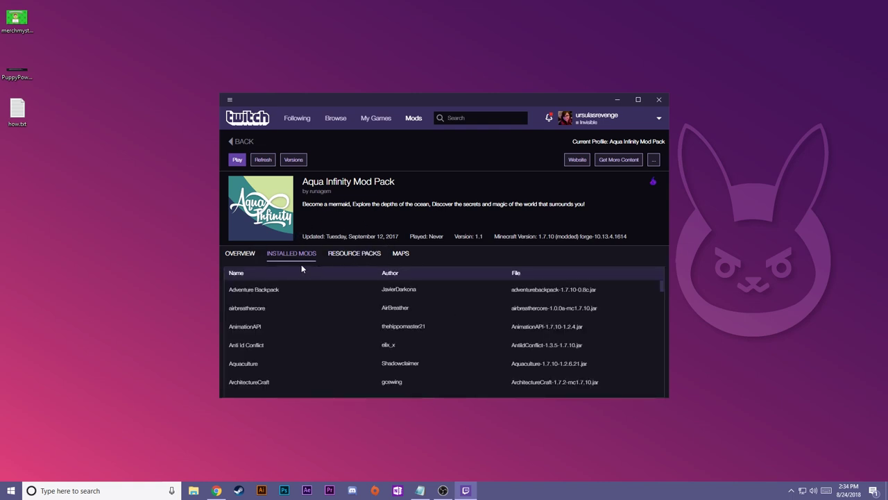
left_click(252, 258)
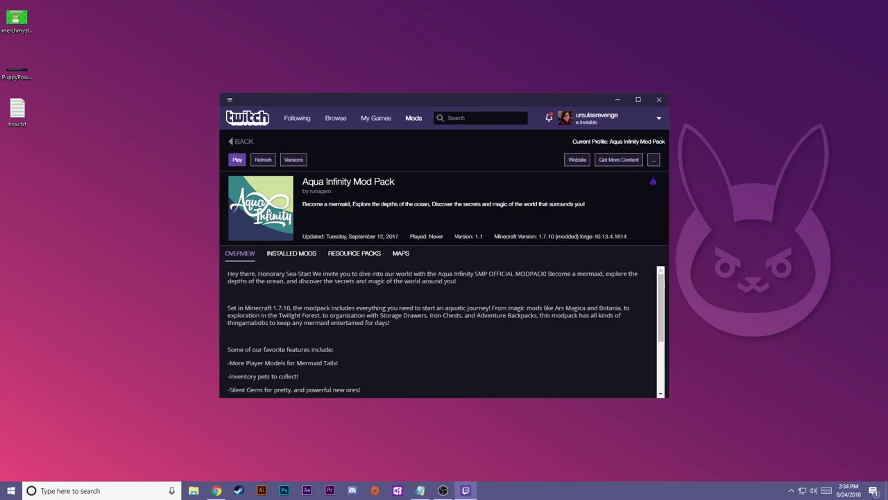
scroll(287, 313, "down", 3)
scroll(277, 298, "up", 3)
Check the Installed Mods, Resource Packs and Maps tabs, then open the pack's folder on disk.
left_click(291, 254)
left_click(354, 255)
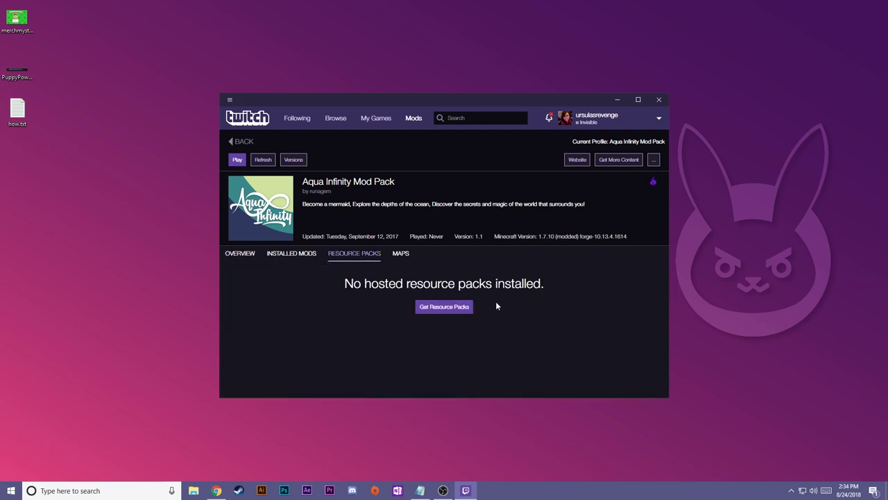
left_click(401, 254)
left_click(305, 255)
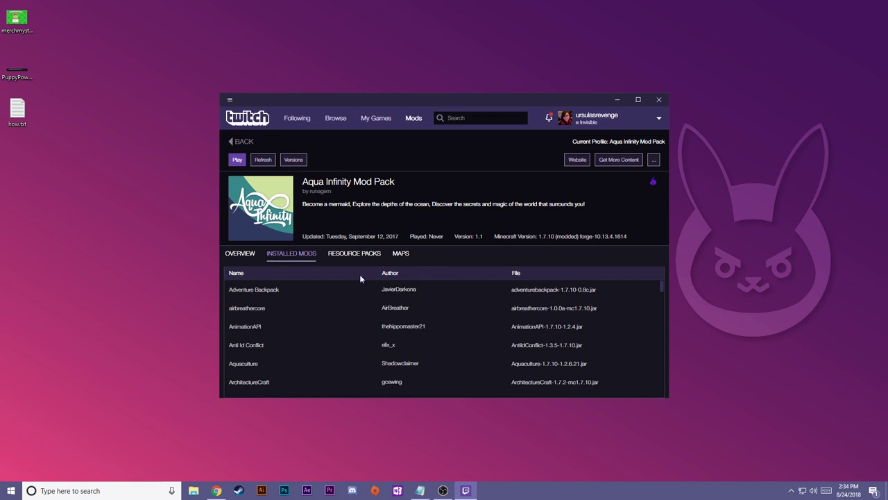
left_click(654, 160)
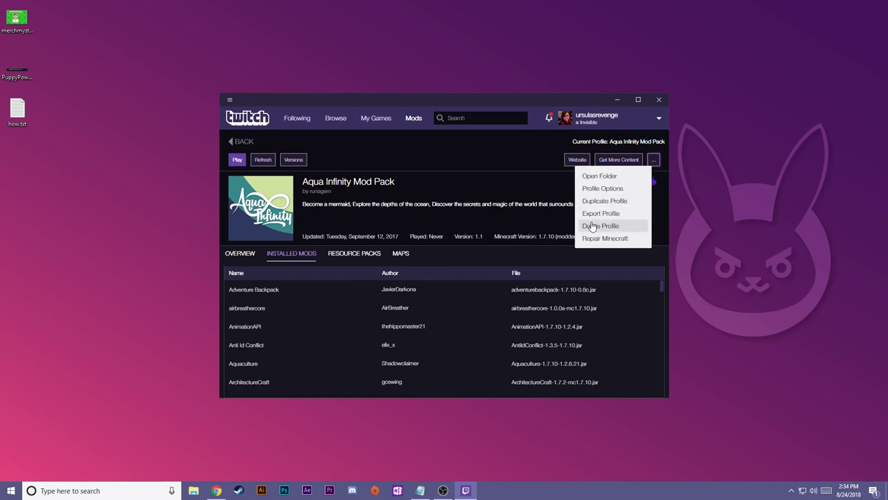
left_click(618, 178)
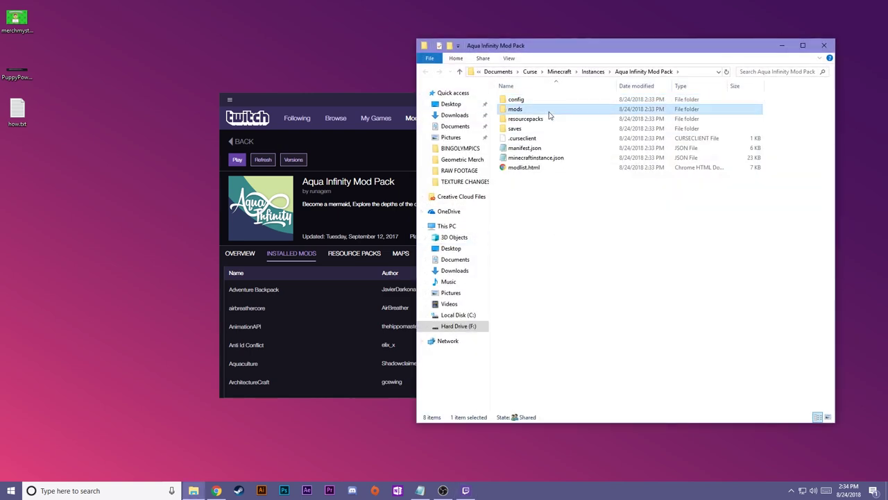
double_click(549, 112)
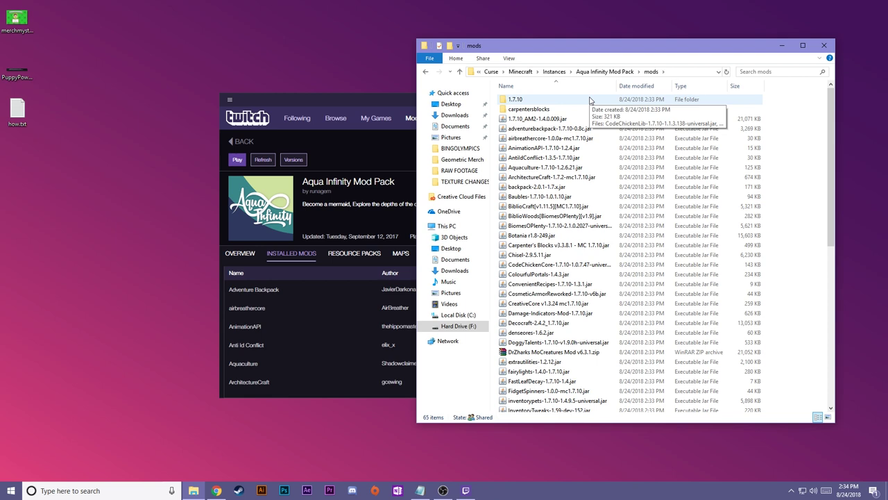
left_click(554, 71)
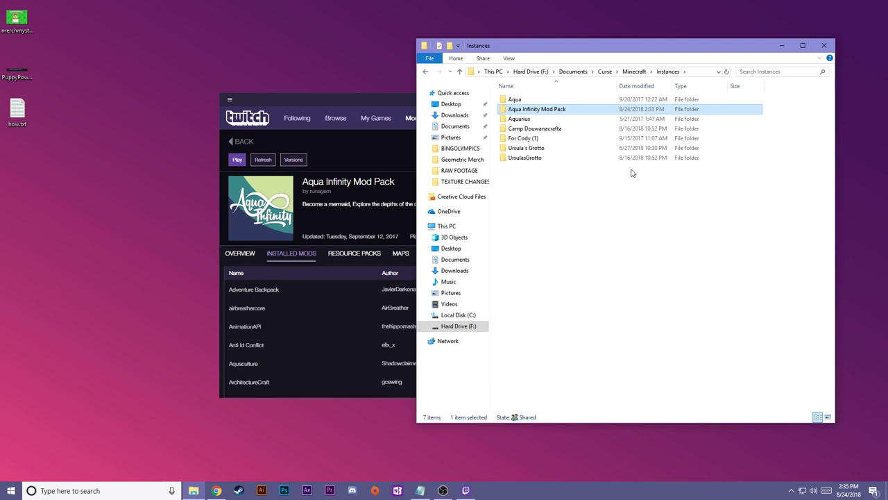
key("alt+F4")
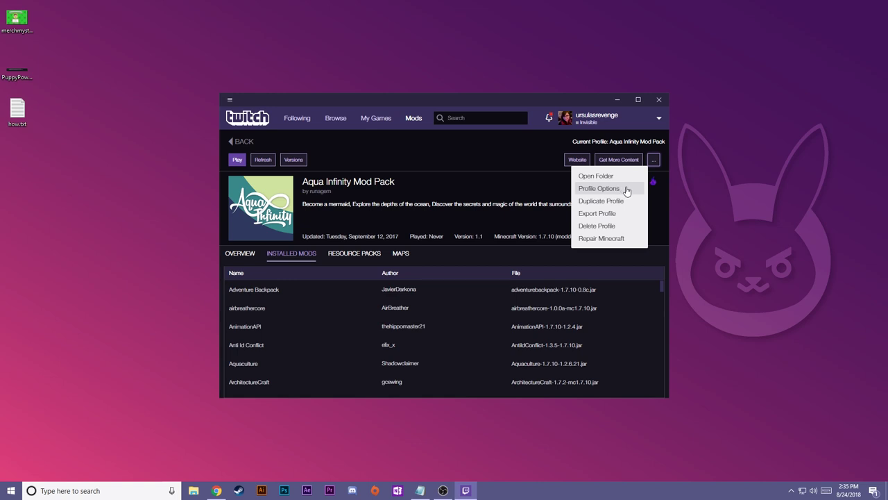
In Aqua Infinity's Profile Options, uncheck Use System Setting and allocate 4,139 MB of memory.
left_click(626, 188)
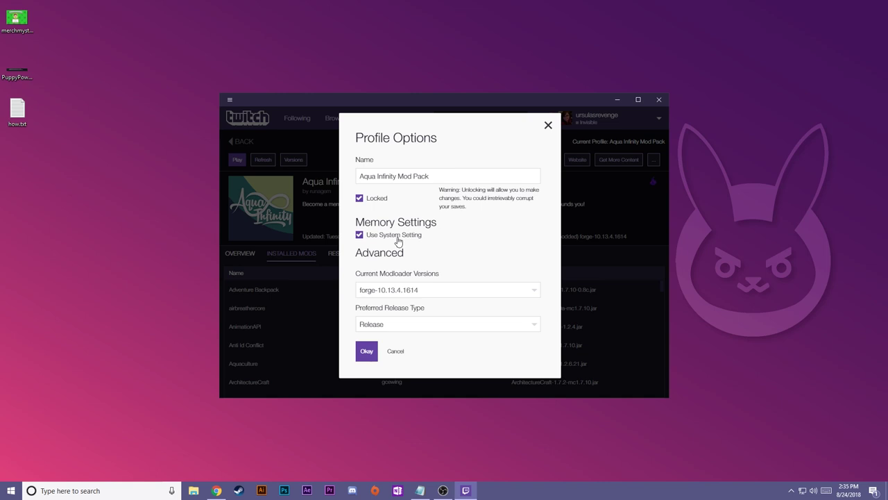
left_click(399, 240)
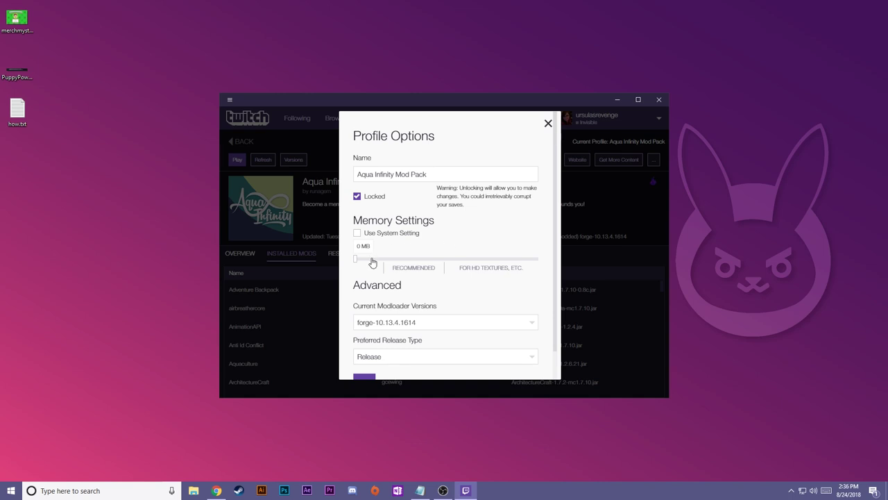
left_click(414, 258)
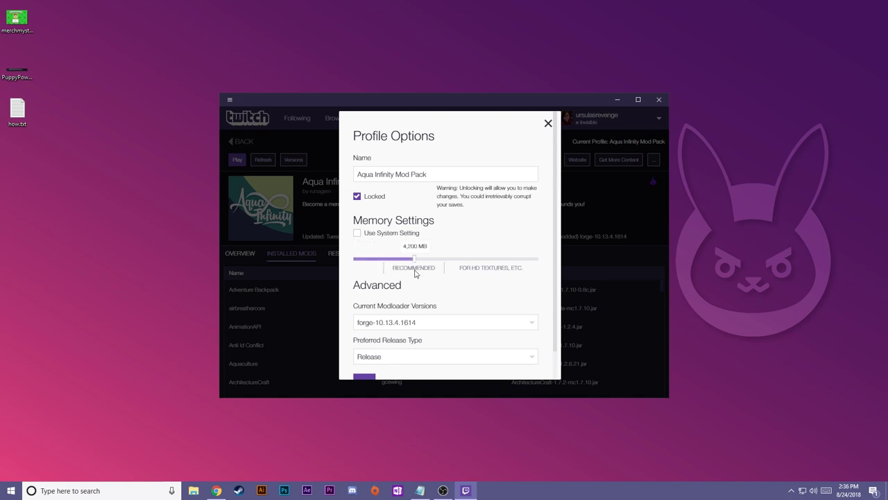
mouse_move(415, 259)
left_mouse_down()
mouse_move(476, 263)
mouse_move(379, 262)
mouse_move(492, 266)
mouse_move(415, 271)
left_mouse_up()
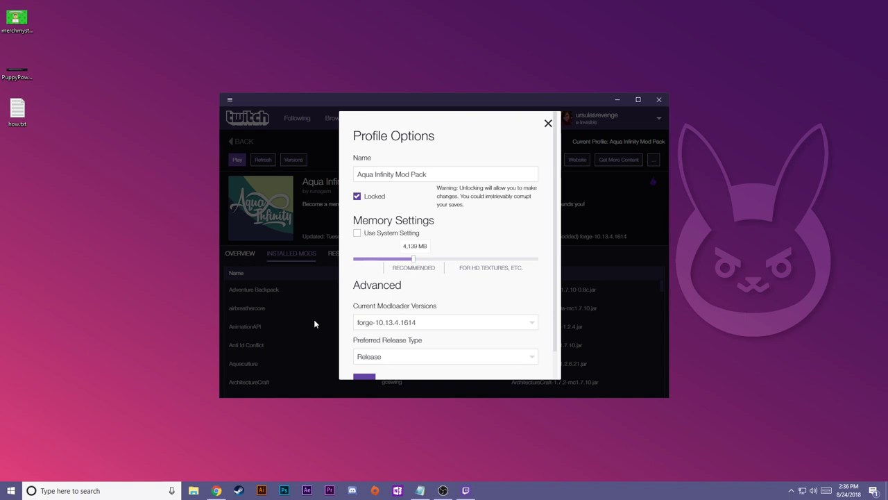
right_click(132, 495)
left_click(133, 491)
type("abou")
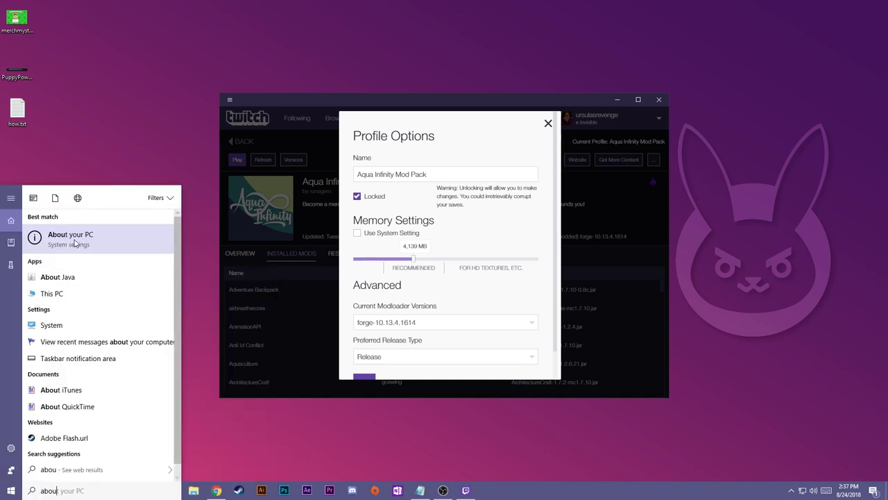
left_click(82, 241)
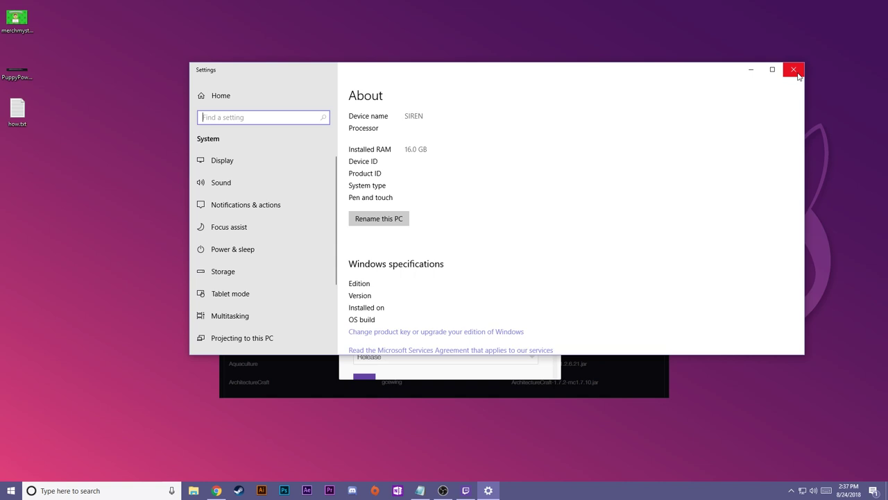
left_click(795, 70)
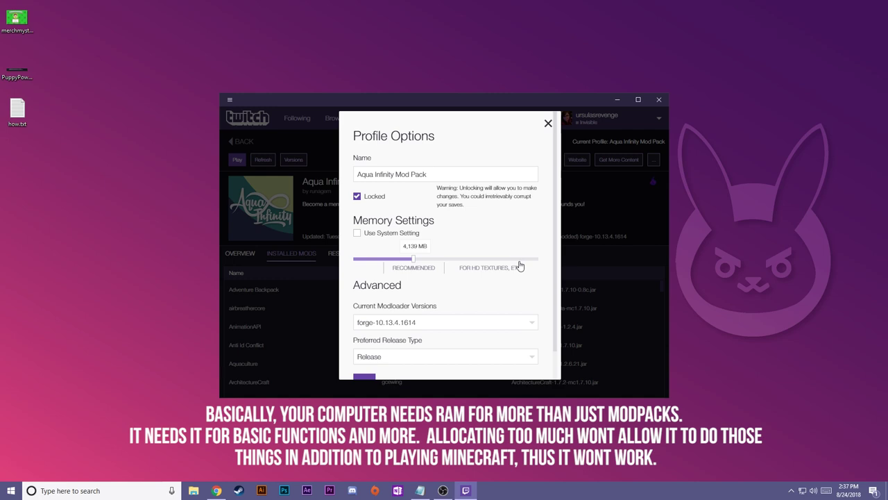
left_click(548, 123)
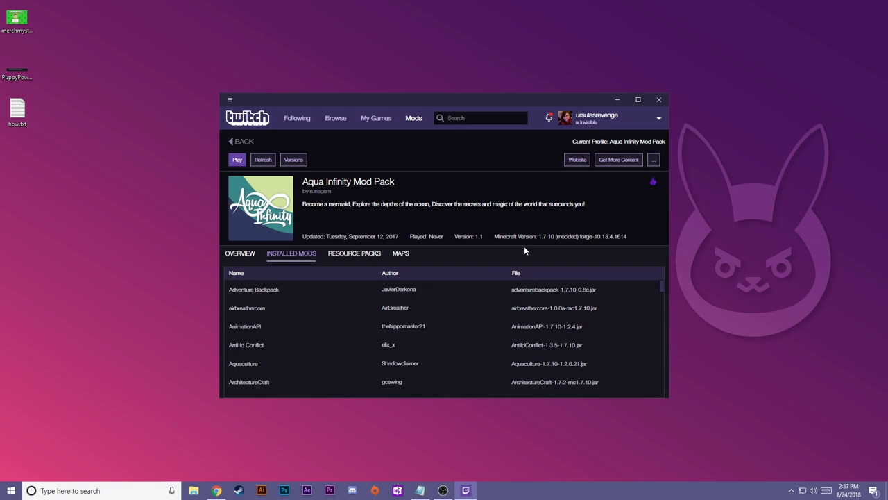
left_click(654, 160)
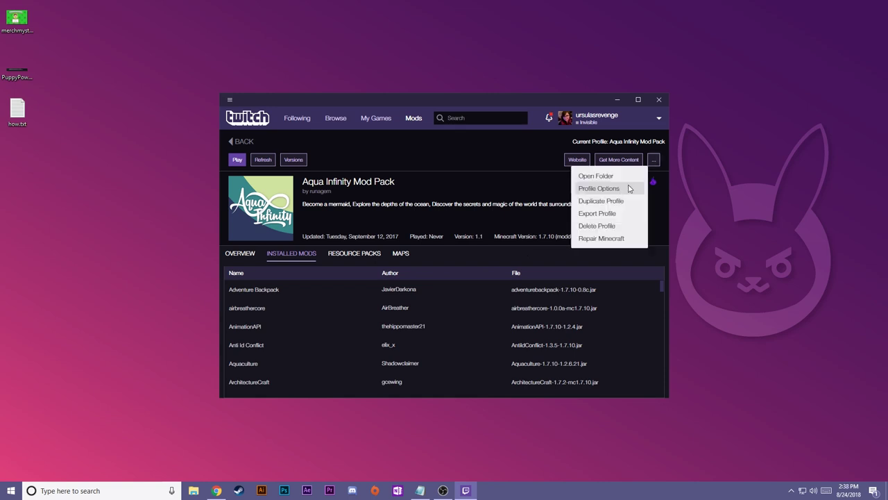
left_click(604, 186)
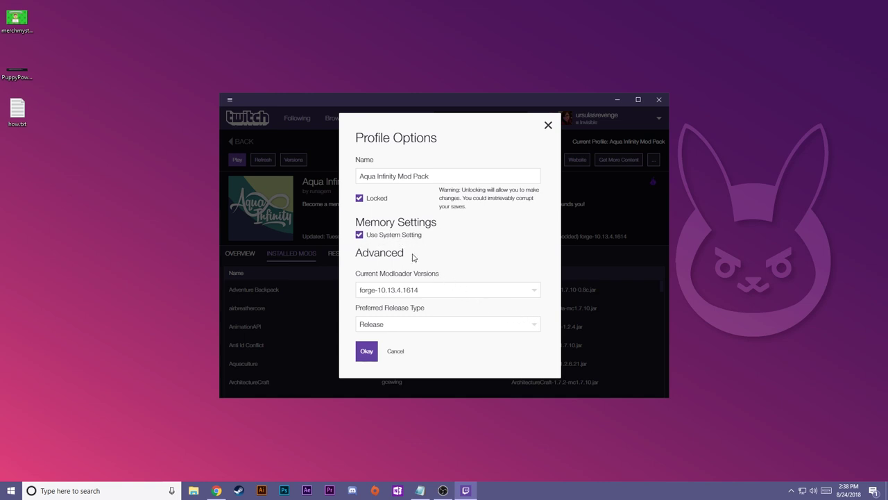
left_click(374, 351)
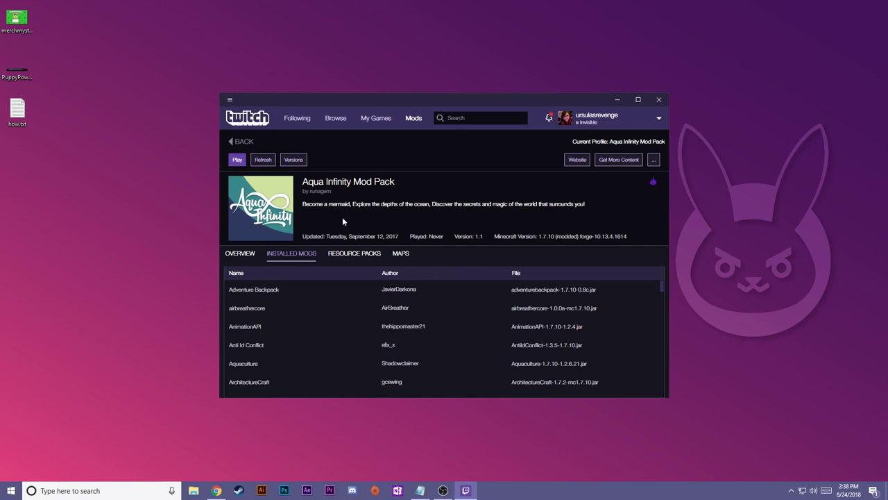
key("alt+Left")
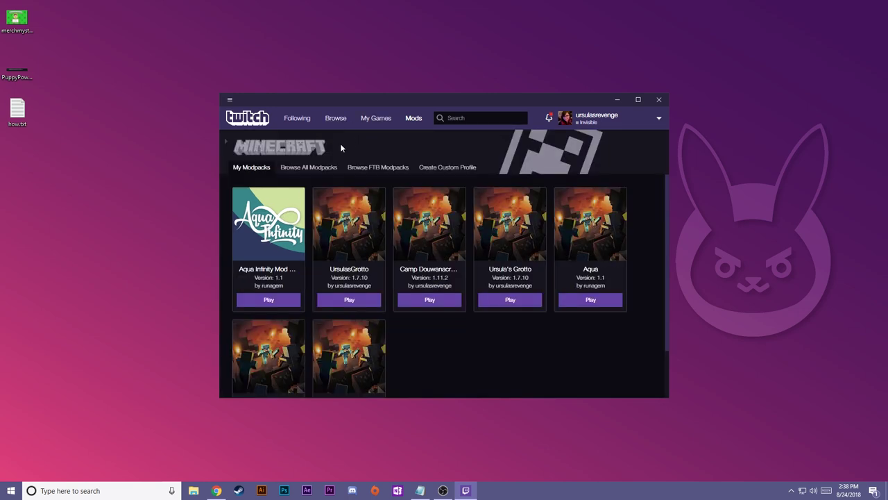
Search all modpacks for 'camp do' and install Camp Douwanacrafta.
left_click(307, 173)
type("camp do")
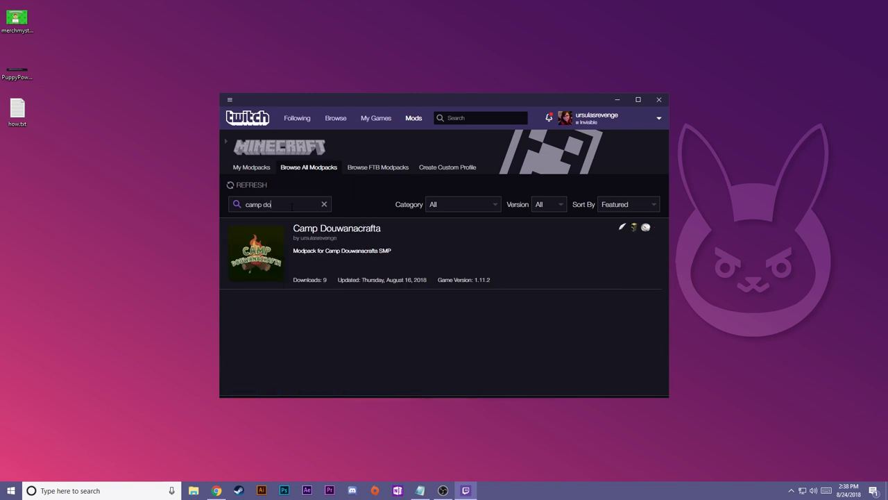
mouse_move(259, 270)
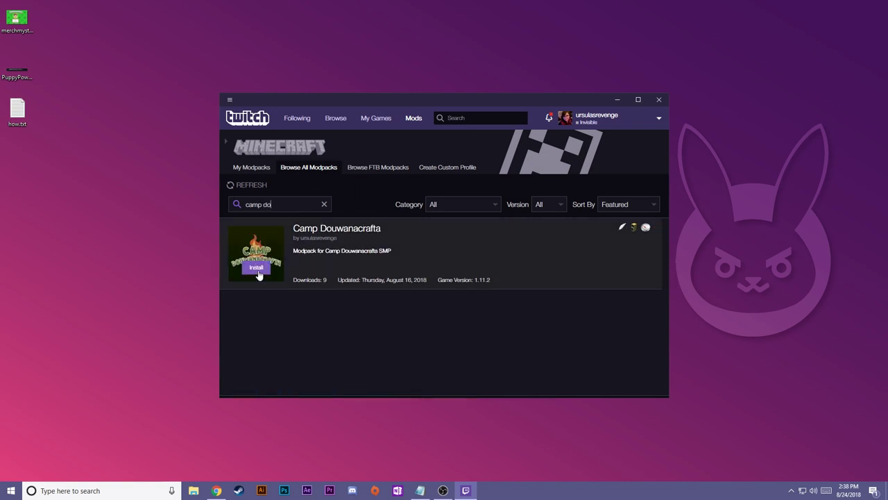
left_click(261, 270)
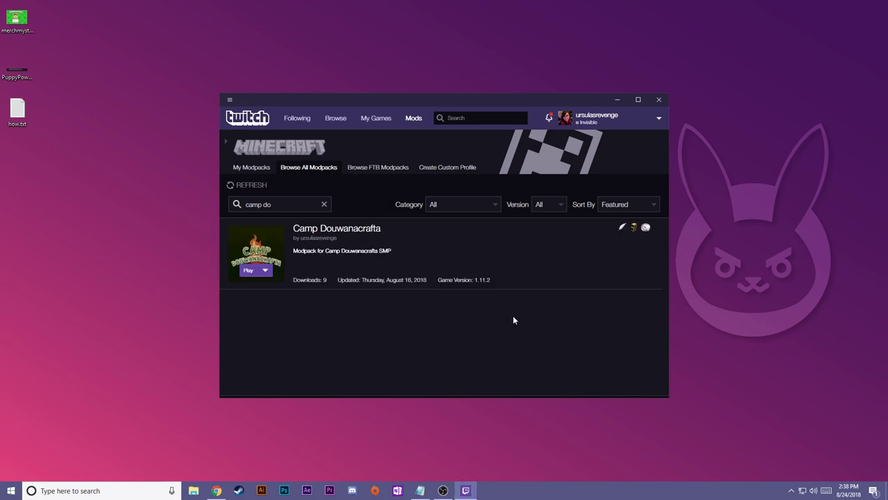
Search modpacks for 'ursula' and install Ursula's Grotto Official Modpack.
left_click(324, 205)
type("ursula's grotto")
mouse_move(256, 272)
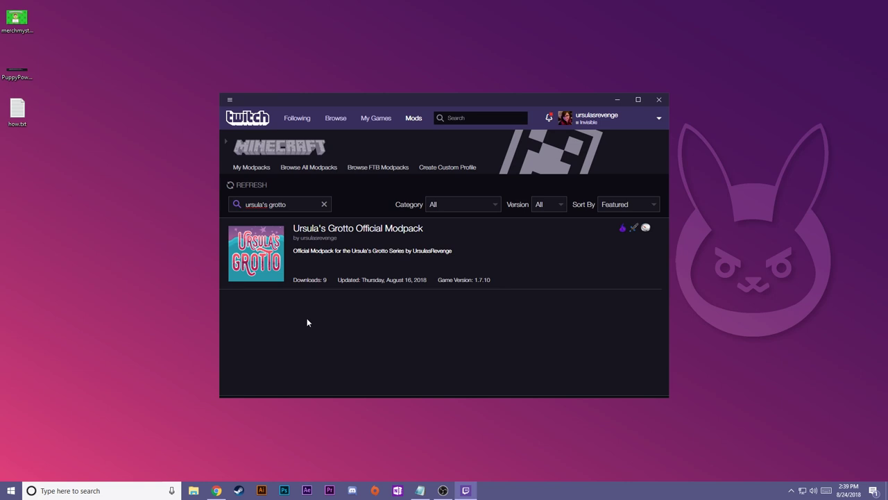
left_click_drag(262, 204, 286, 204)
key("BackSpace")
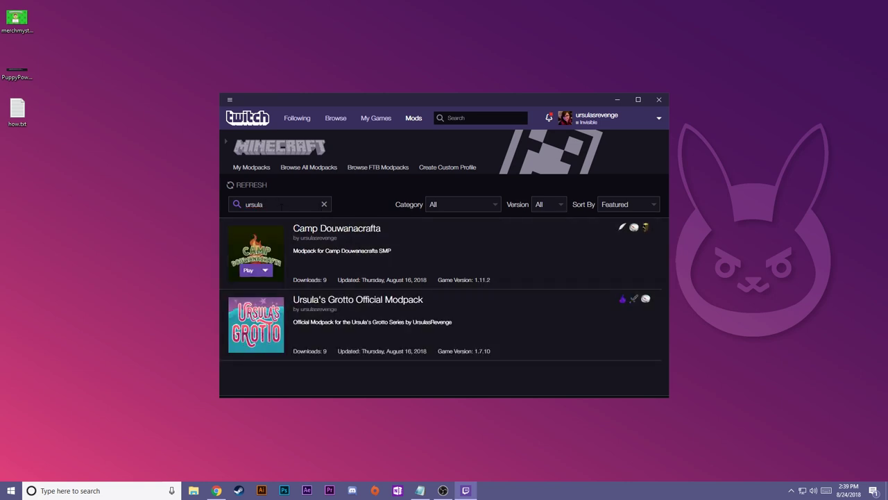
double_click(280, 205)
left_click(256, 340)
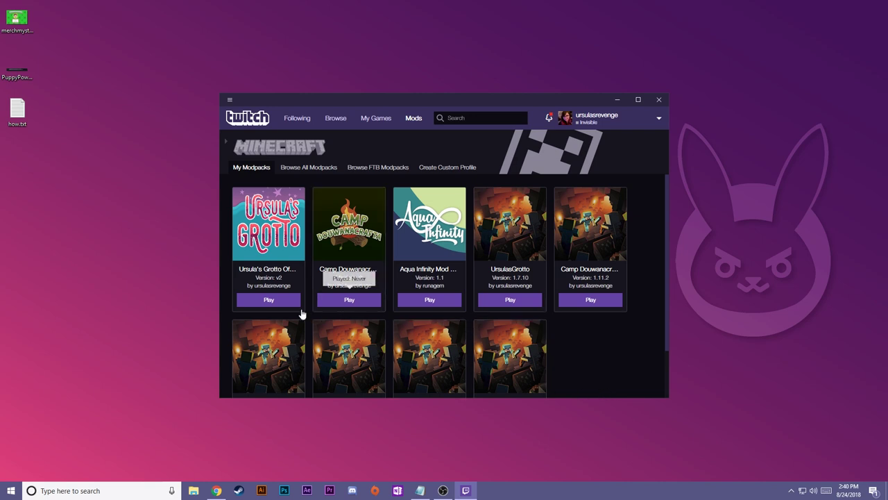
Play Aqua Infinity Mod Pack from Minecraft Launcher after checking account and profile, then quit.
left_click(422, 301)
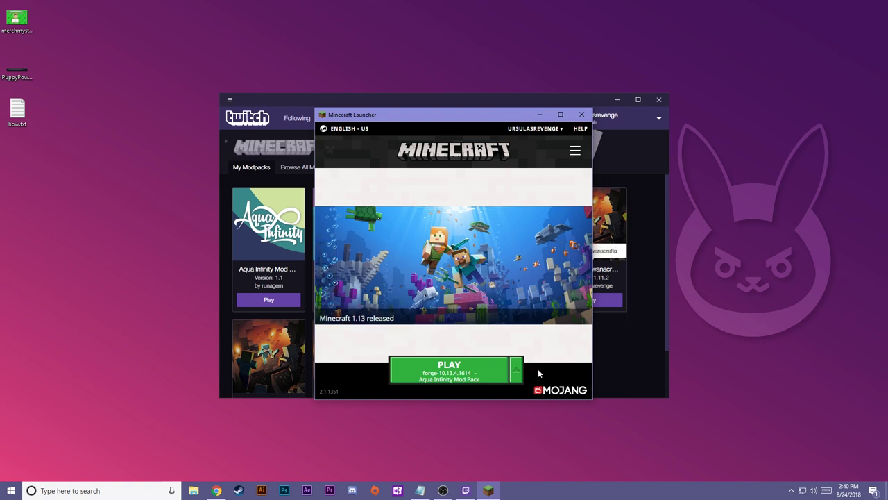
left_click(533, 130)
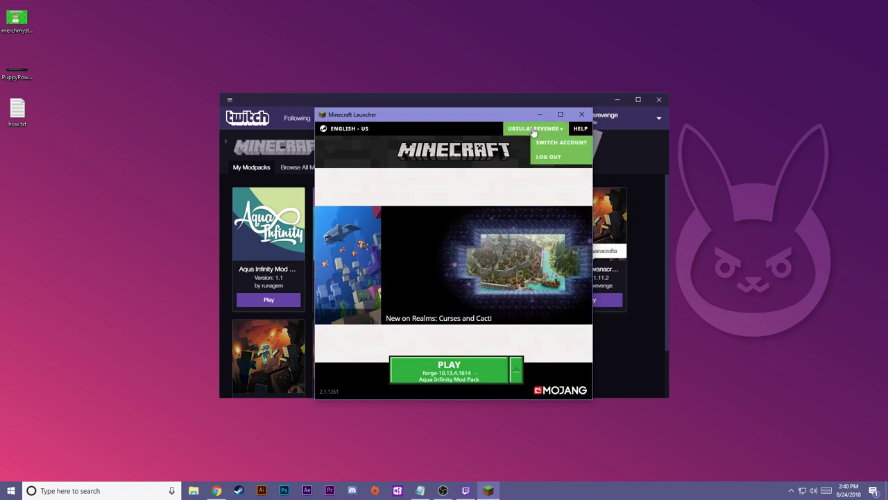
left_click(517, 380)
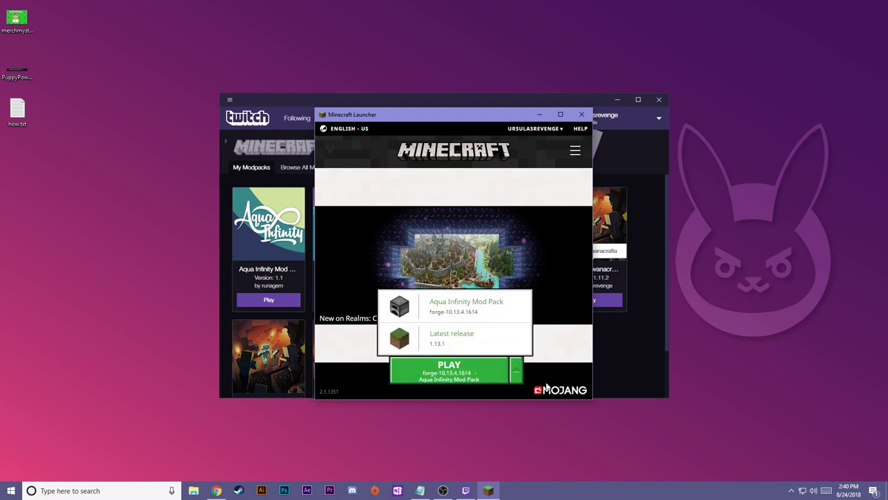
left_click(458, 378)
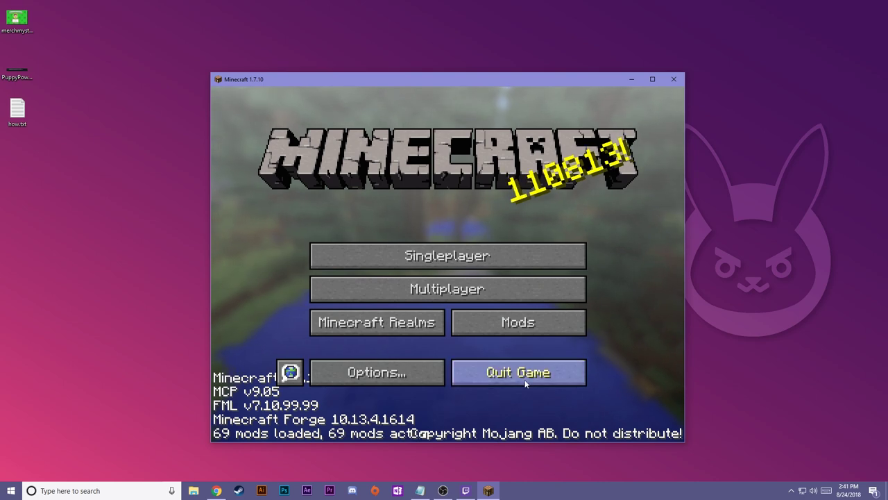
left_click(581, 372)
Launch and quit Ursula's Grotto and Camp Douwanacrafta, then start creating a new custom profile.
left_click(351, 301)
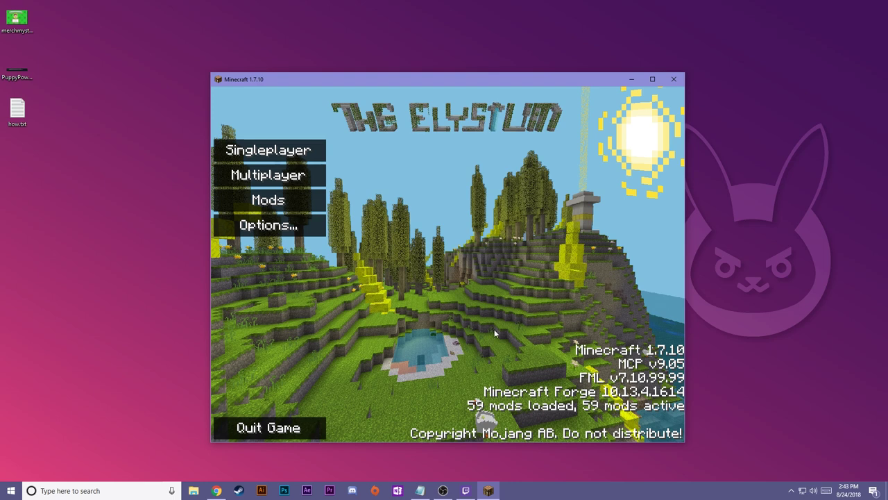
left_click(267, 431)
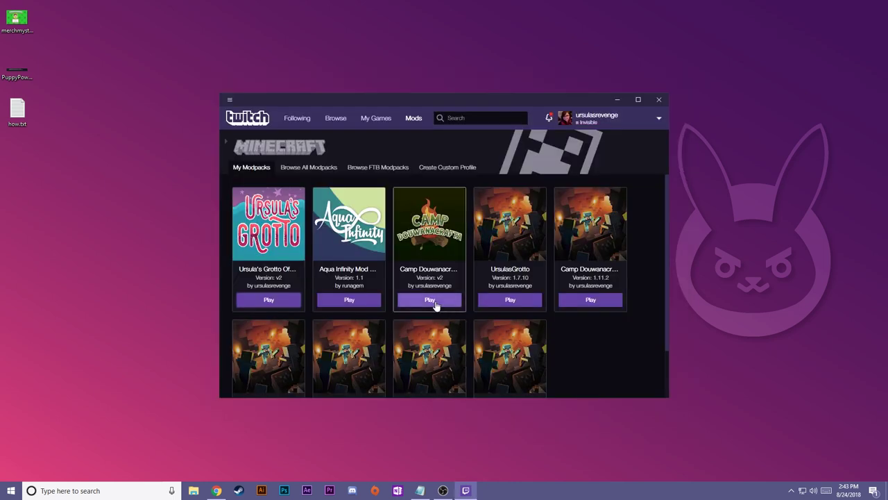
left_click(436, 303)
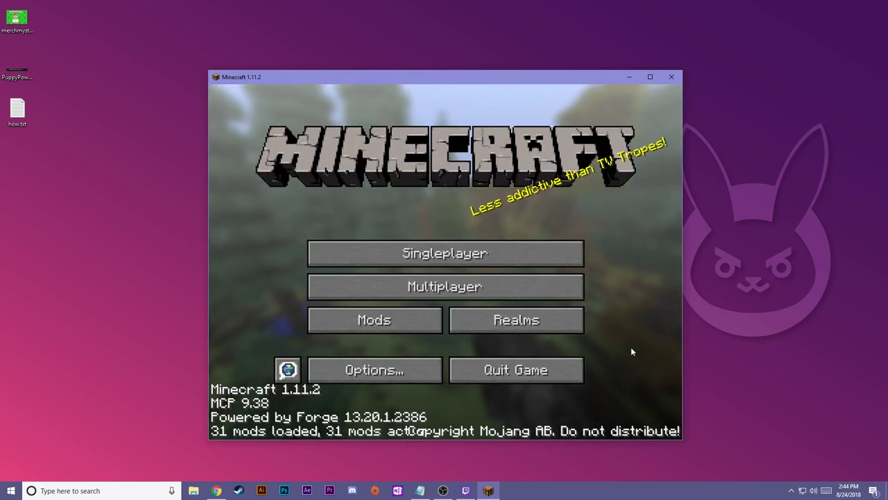
left_click(503, 368)
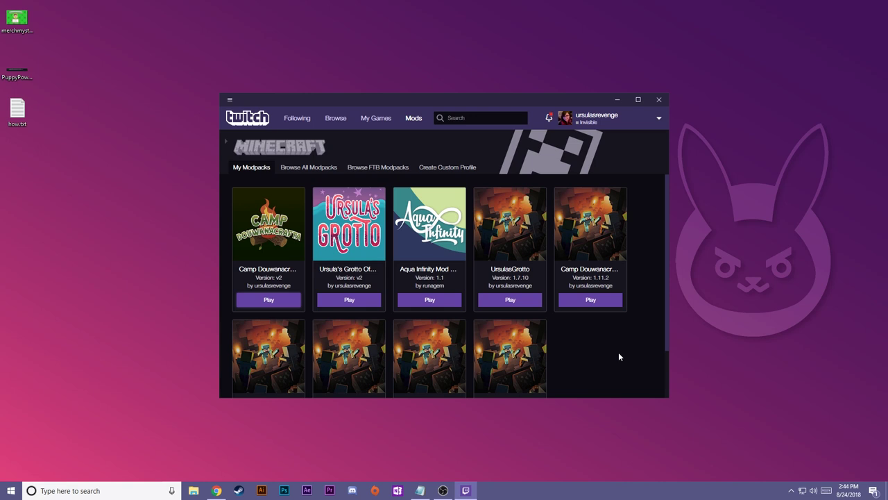
left_click(458, 173)
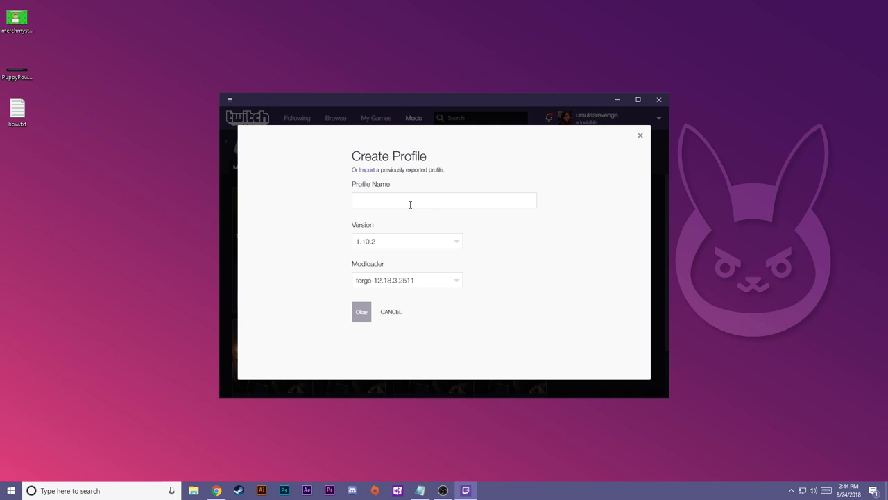
Name the new custom profile 'Stacy's Wolves', choose Minecraft 1.7.10 with Forge, and create it.
type("Stacy's Wolves")
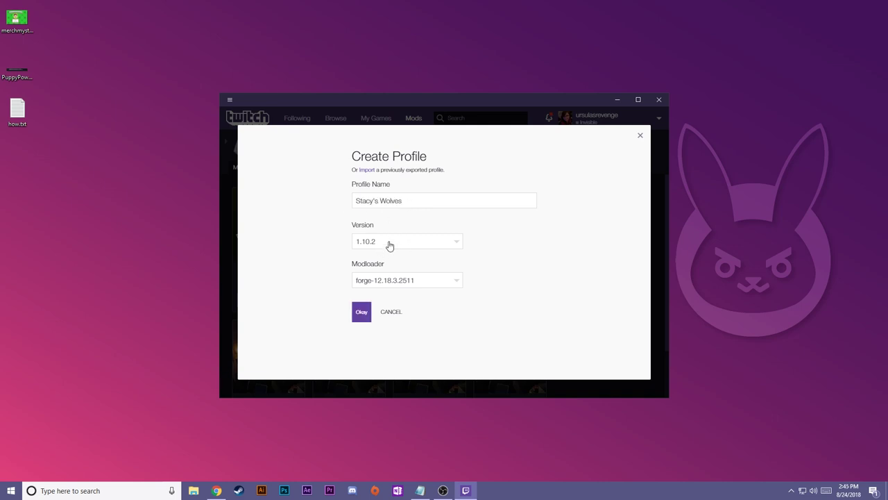
left_click(390, 246)
scroll(395, 330, "down", 5)
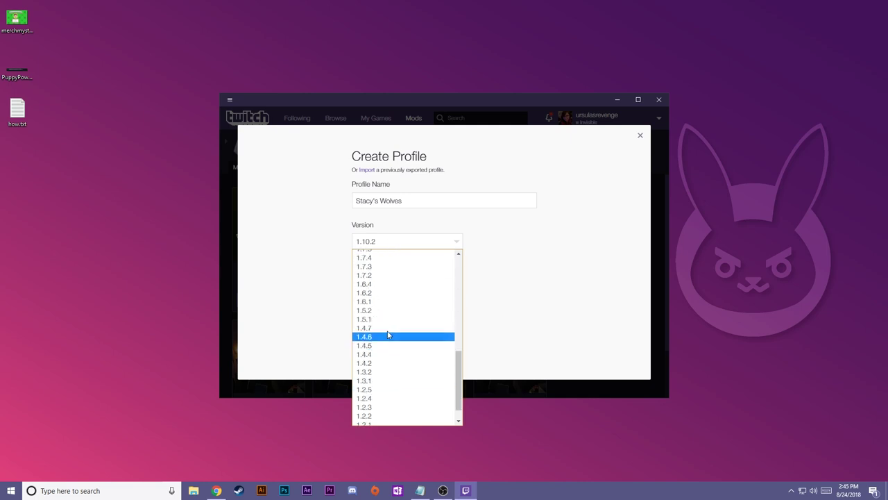
scroll(396, 297, "up", 3)
left_click(379, 303)
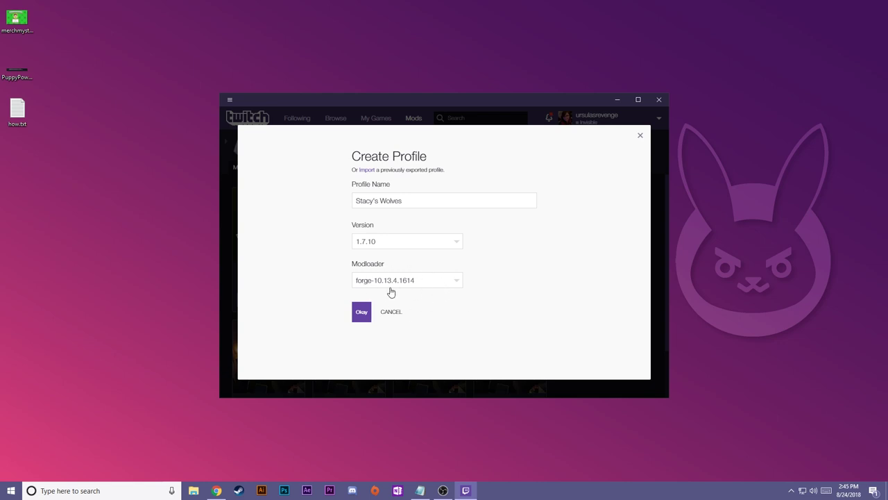
left_click(362, 314)
mouse_move(274, 258)
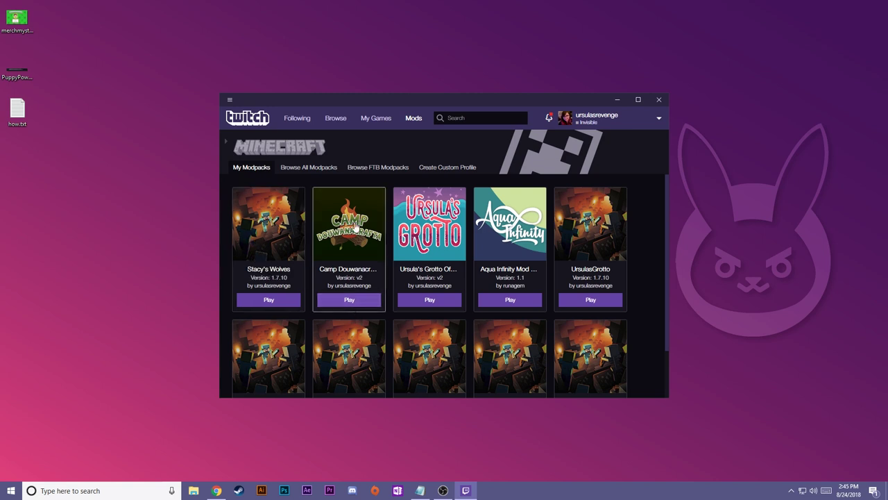
Bring up the action menu for the new Stacy's Wolves profile tile.
mouse_move(358, 238)
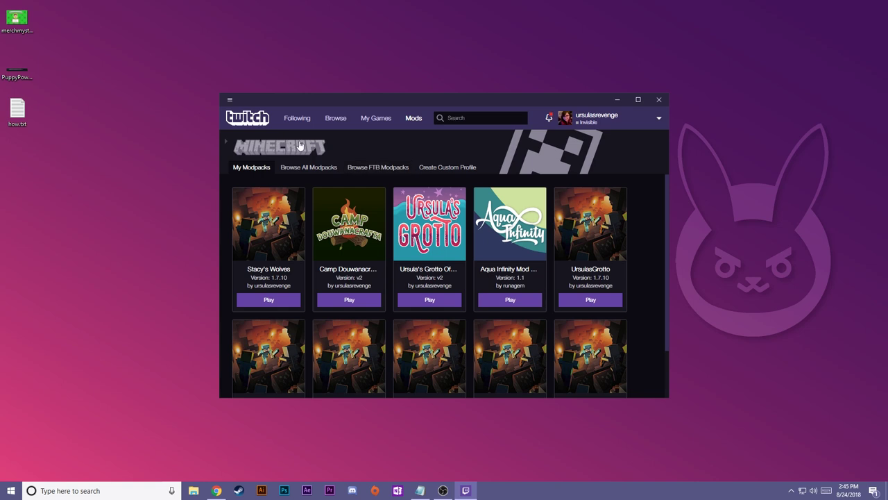
mouse_move(288, 233)
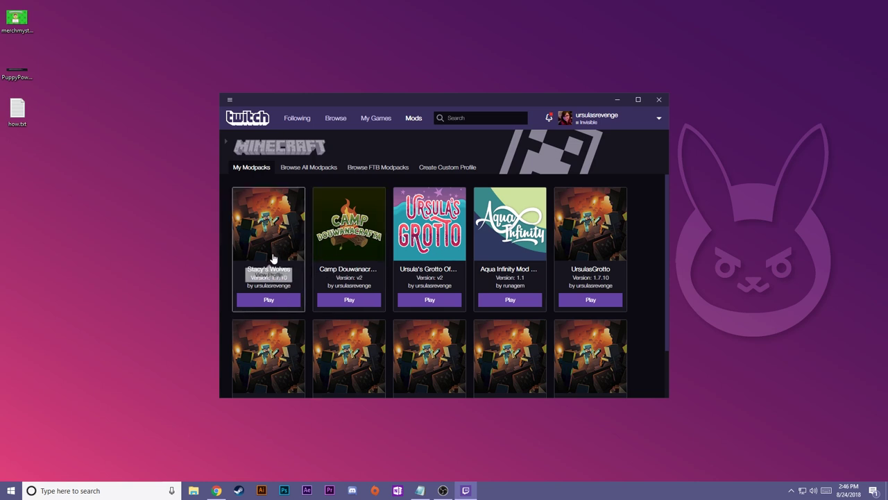
right_click(275, 255)
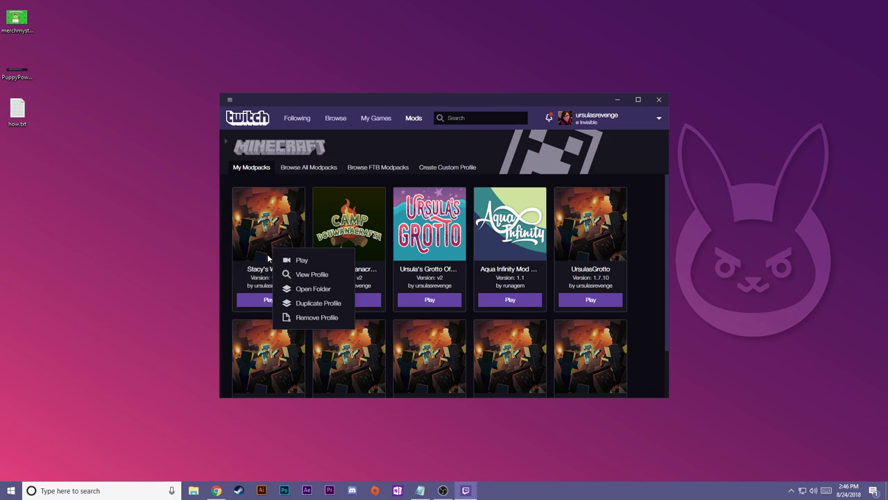
Open the Stacy's Wolves profile folder and its still-empty mods subfolder in File Explorer.
left_click(311, 288)
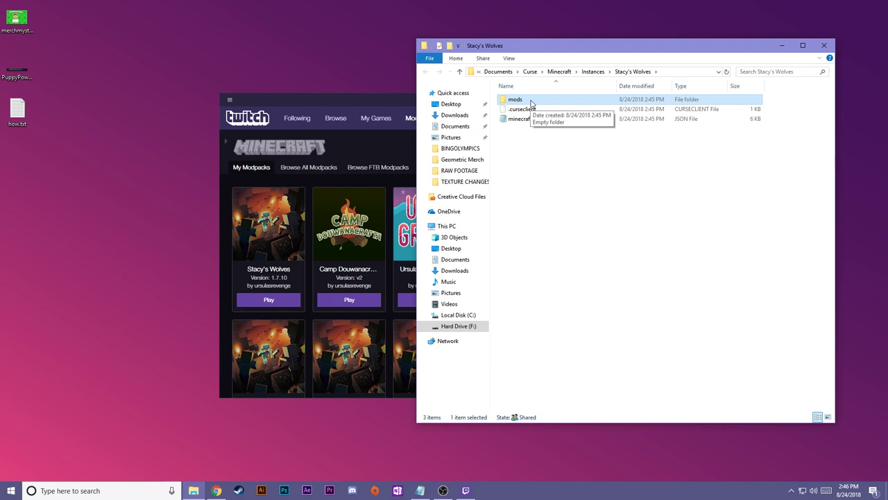
double_click(532, 100)
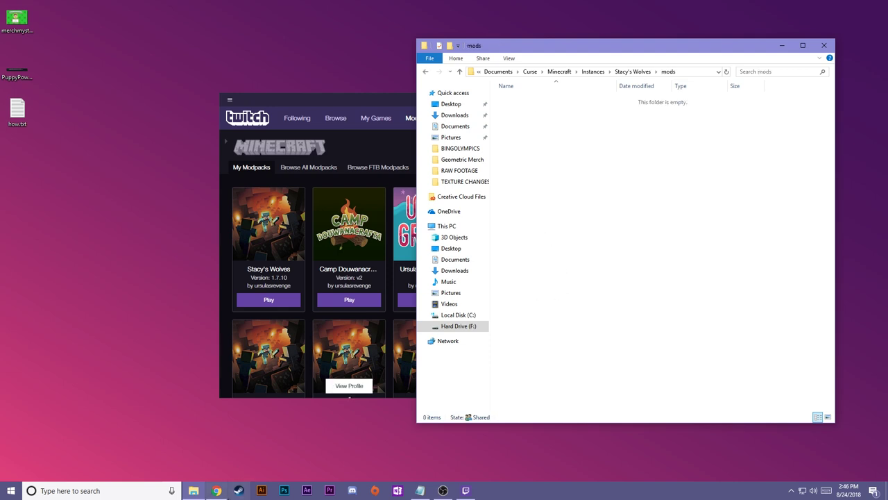
left_click(217, 491)
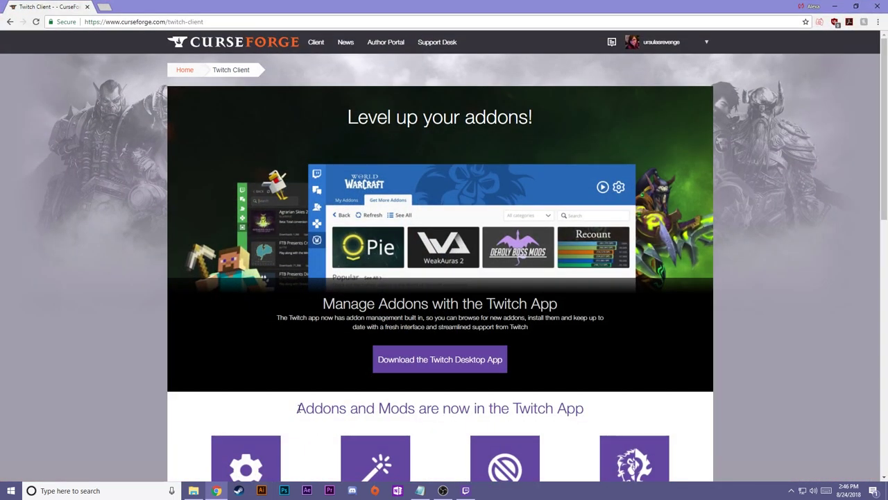
Search CurseForge's Minecraft section for 'stacy's wolves'.
left_click(208, 42)
left_click(209, 139)
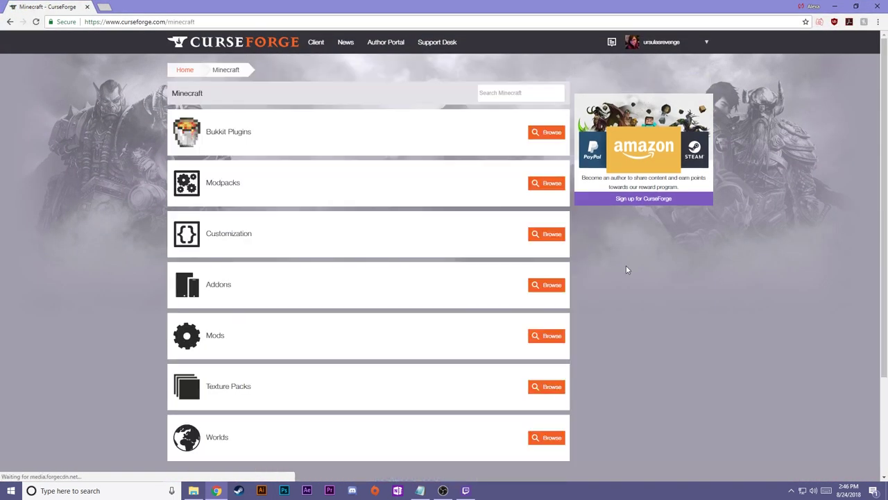
left_click(501, 93)
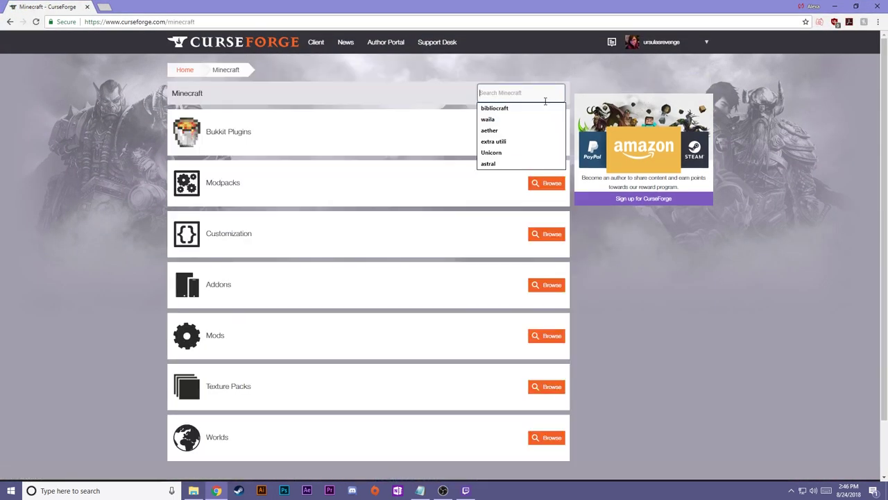
type("sta")
key("Down")
key("Return")
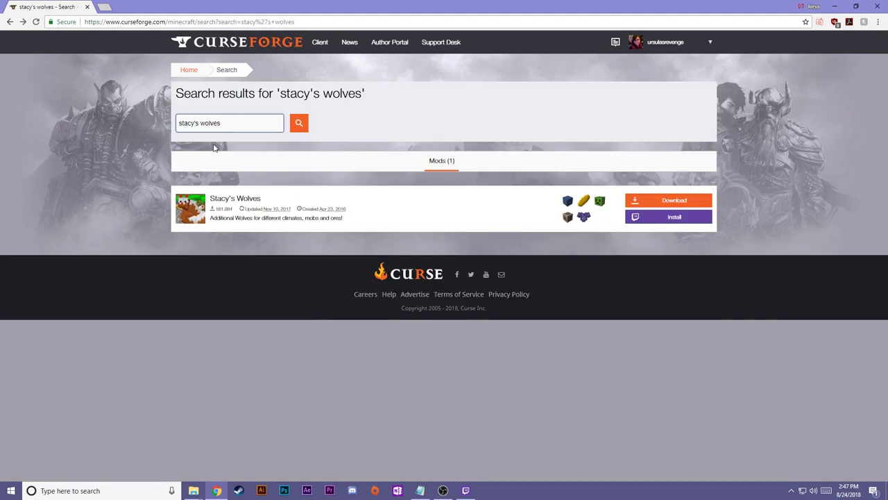
Open the Stacy's Wolves project page and show its list of released files.
left_click(231, 200)
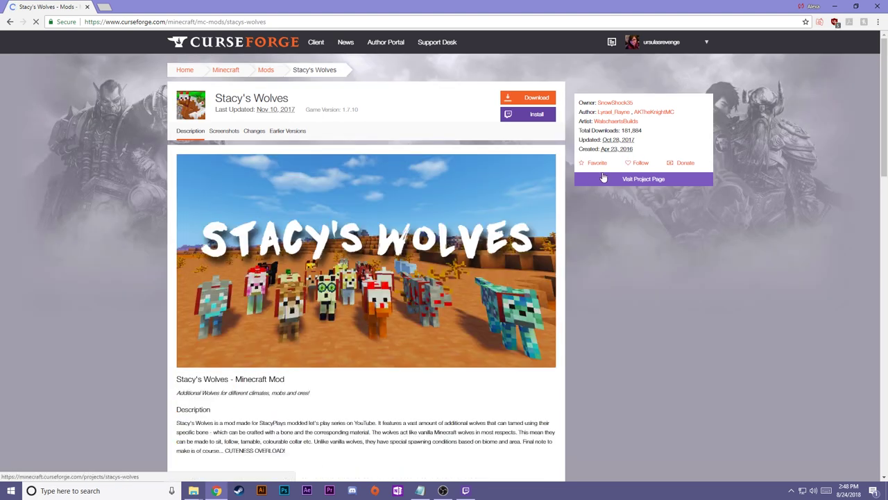
left_click(650, 186)
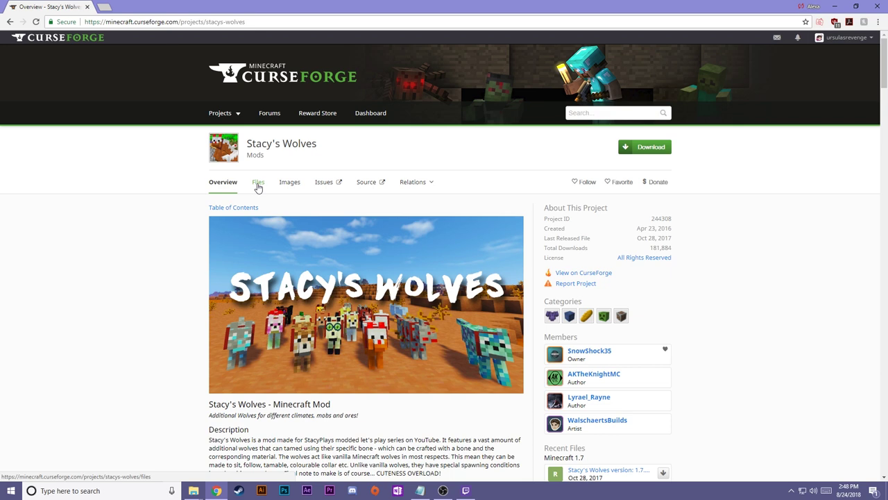
left_click(259, 184)
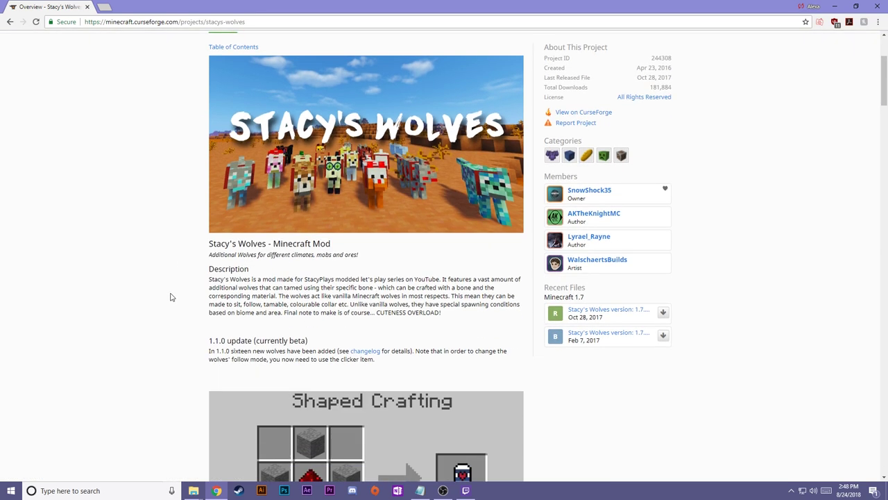
scroll(172, 297, "down", 3)
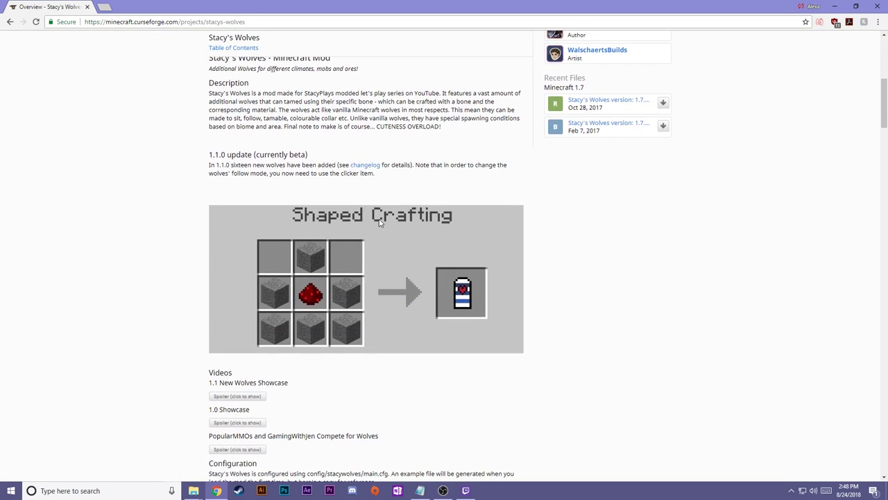
scroll(380, 222, "down", 8)
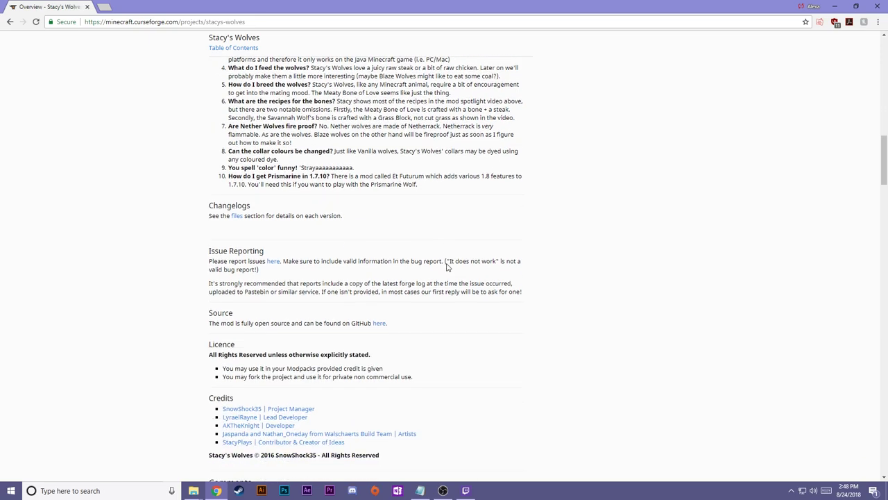
scroll(447, 267, "down", 1)
scroll(444, 270, "down", 4)
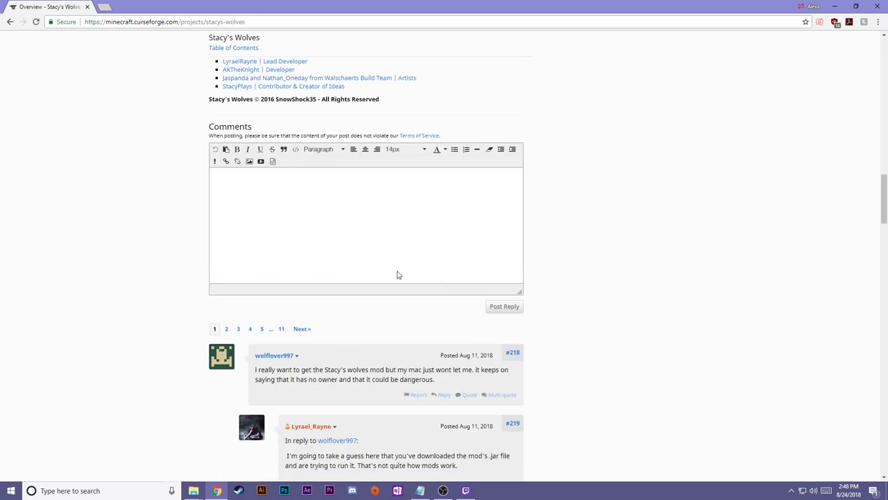
scroll(446, 288, "up", 9)
scroll(446, 283, "up", 10)
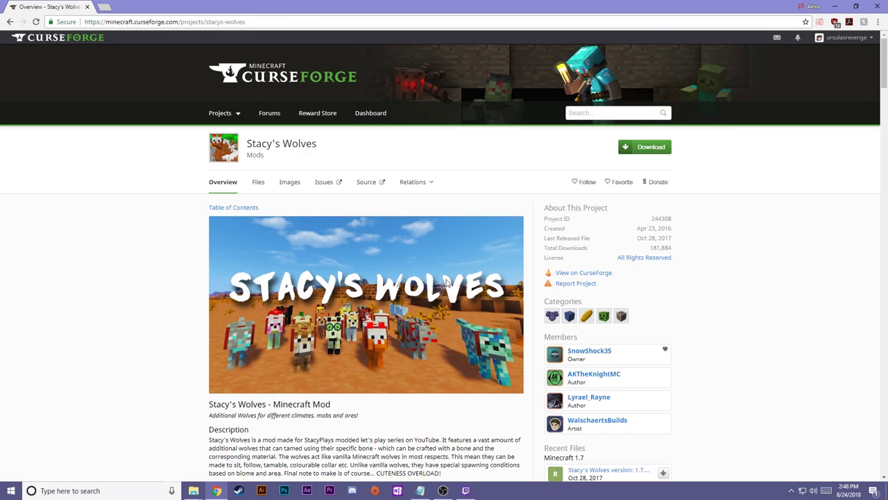
left_click(259, 183)
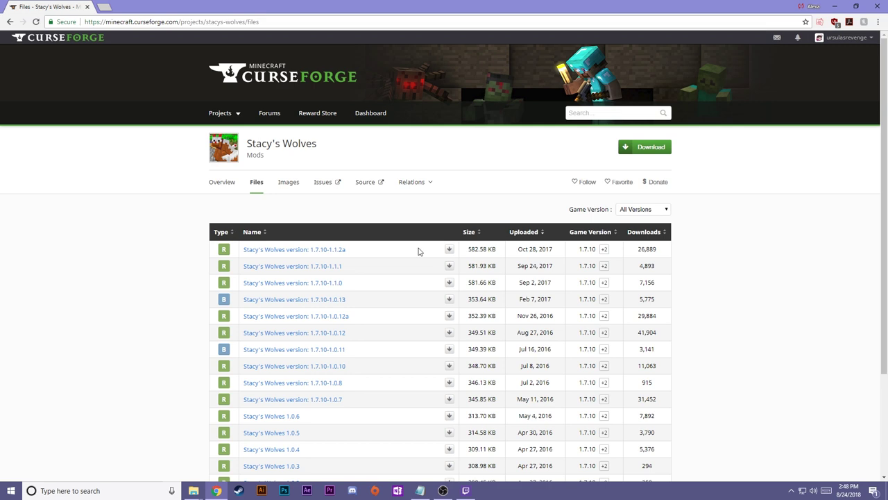
With all game versions listed, download the 1.7.10-1.1.2a jar and keep it past Chrome's warning.
left_click(647, 210)
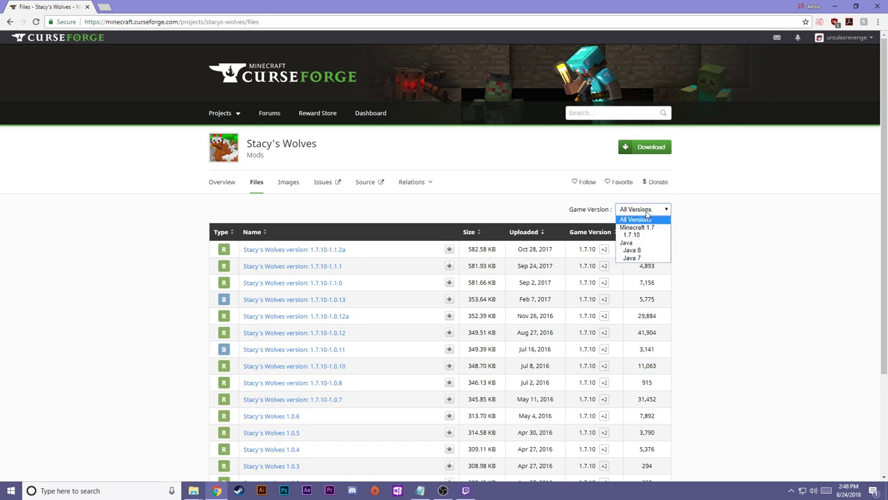
left_click(755, 226)
scroll(583, 278, "down", 1)
scroll(573, 275, "down", 2)
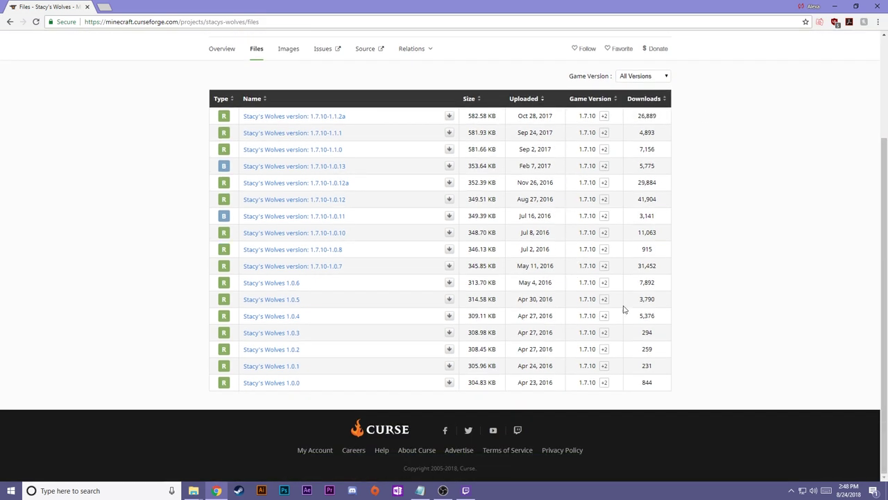
scroll(597, 299, "up", 2)
scroll(416, 250, "down", 1)
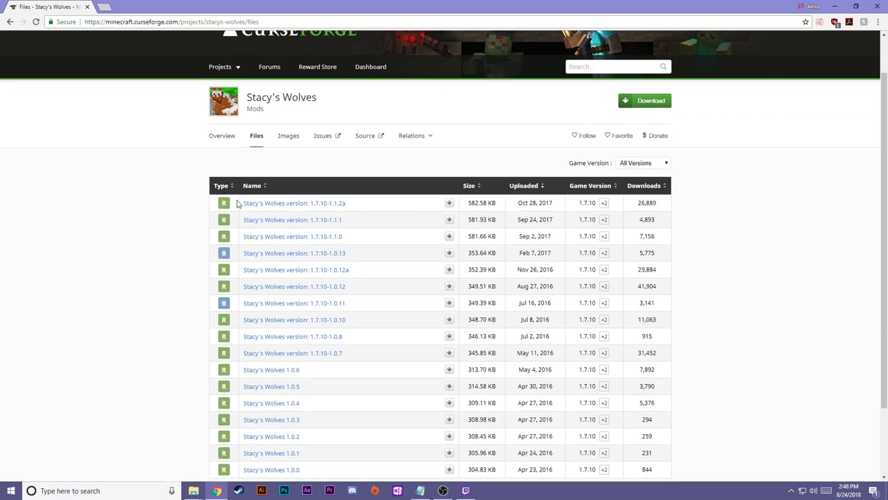
mouse_move(223, 206)
mouse_move(536, 209)
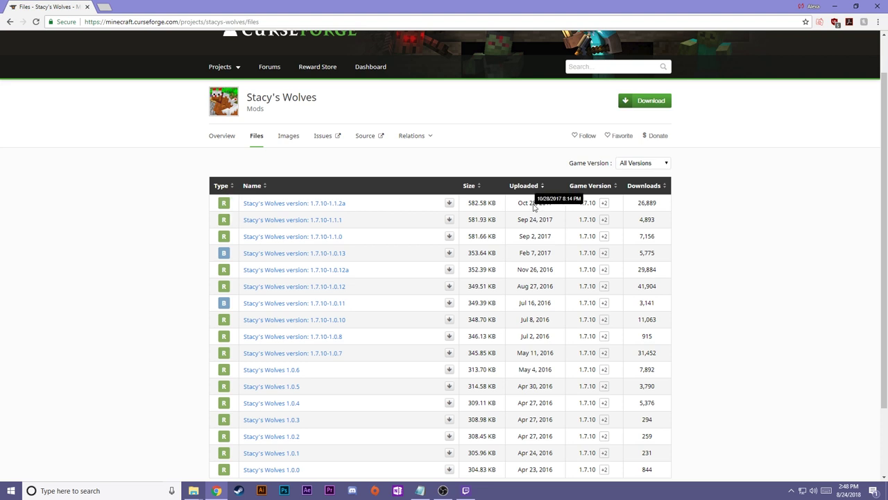
left_click(449, 203)
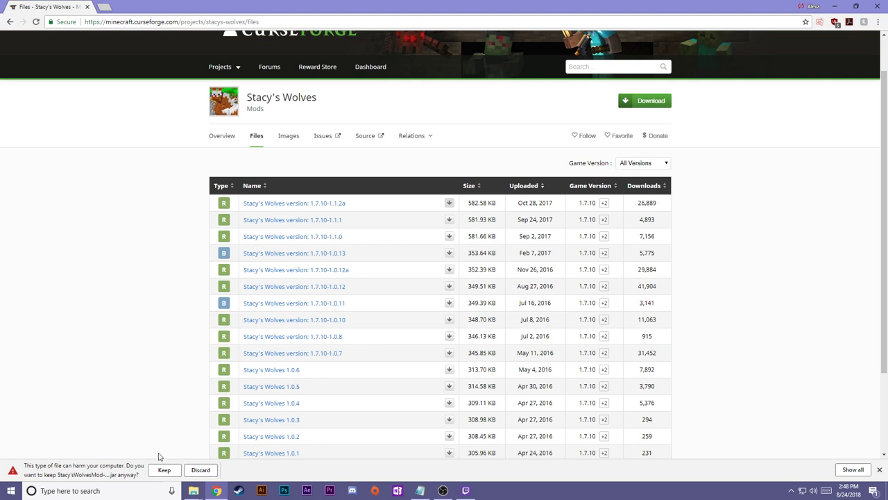
left_click(165, 471)
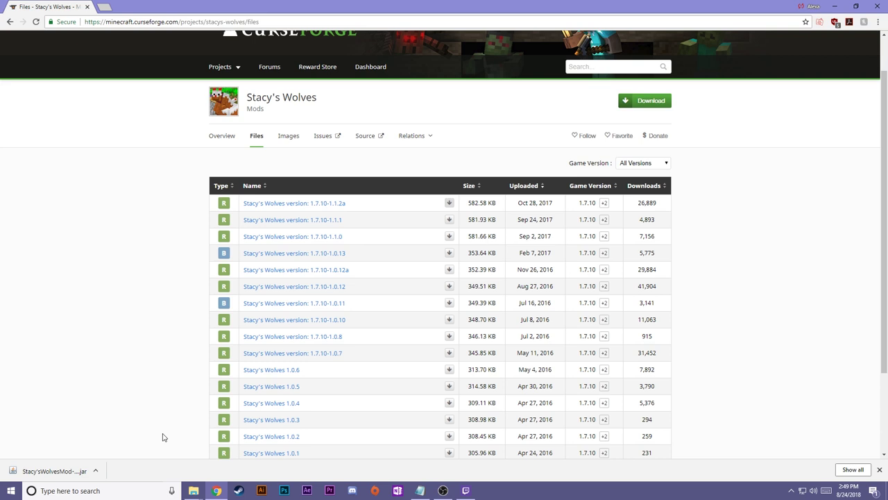
From Relations > Dependencies, open Et Futurum and Pam's HarvestCraft each in a new tab.
mouse_move(394, 146)
left_click(412, 137)
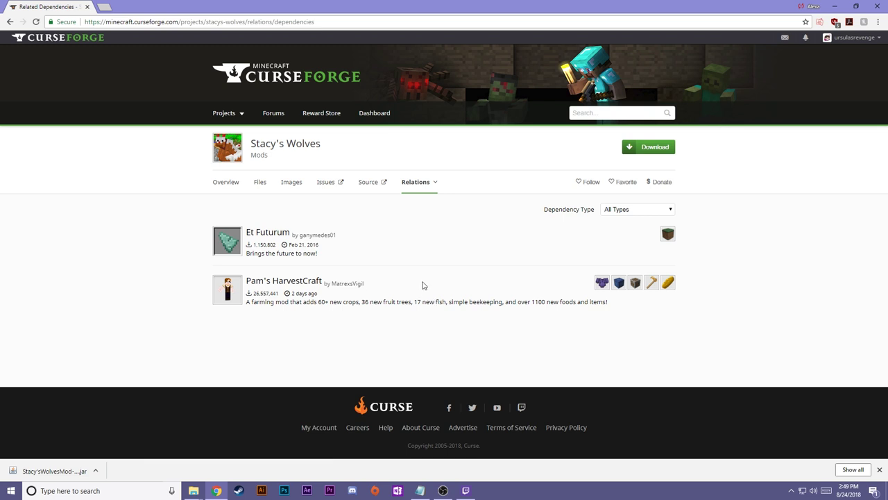
right_click(272, 232)
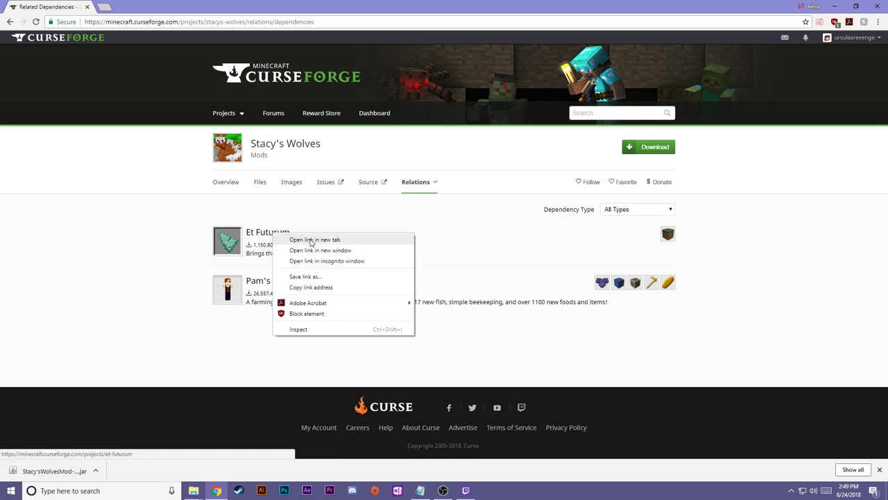
left_click(306, 236)
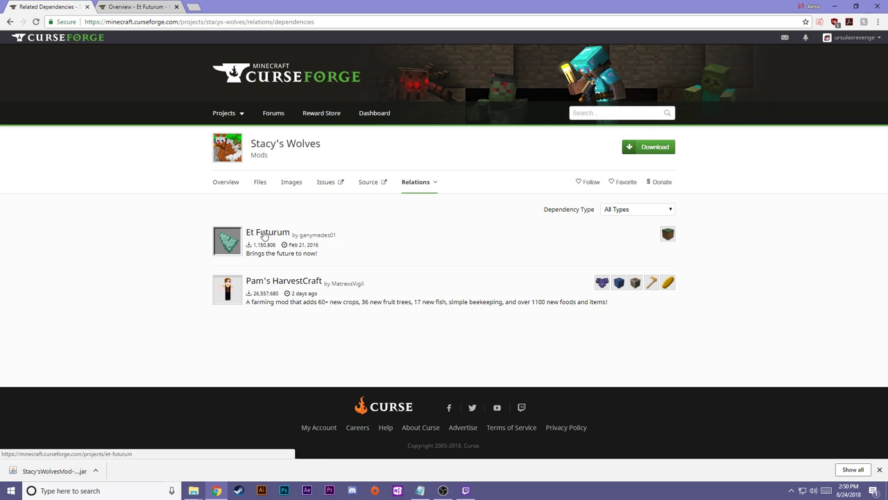
right_click(285, 280)
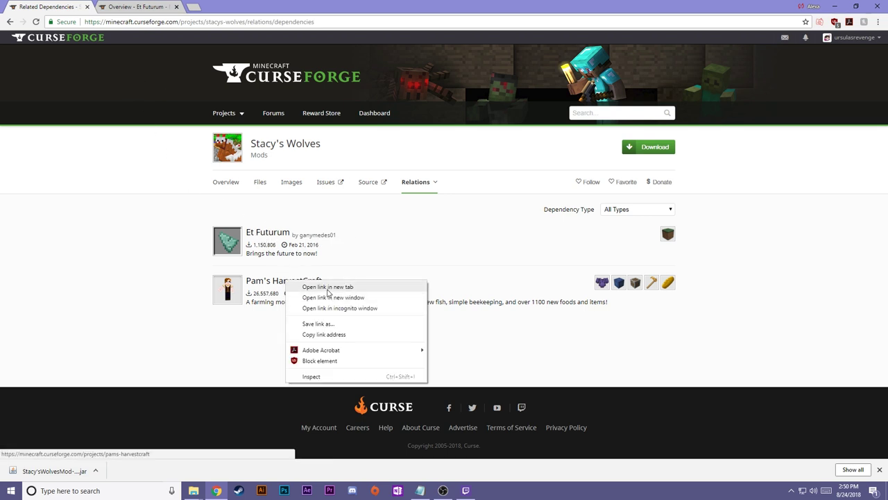
left_click(328, 287)
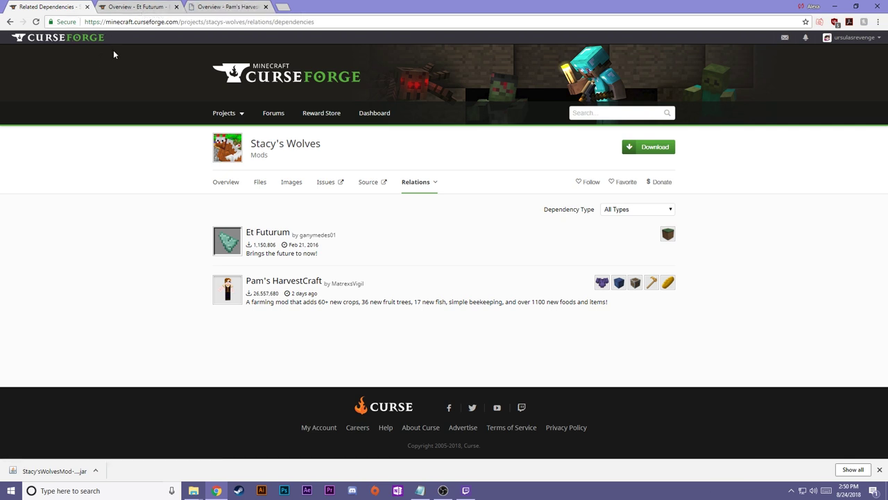
Download and keep Et Futurum-1.5.5.jar from the Et Futurum tab's Files list.
left_click(139, 7)
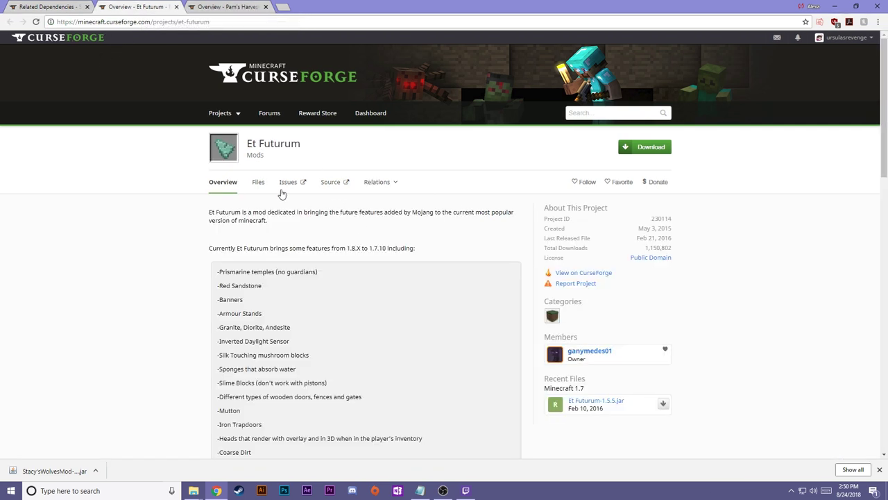
left_click(259, 184)
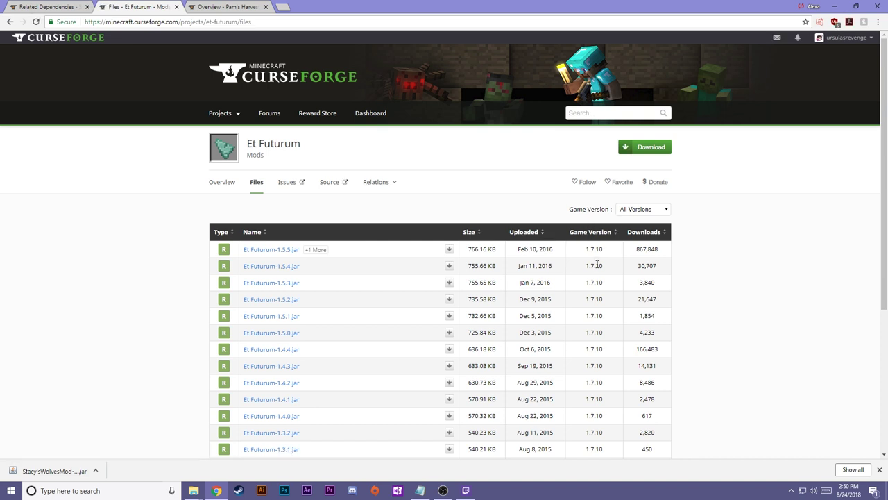
left_click(449, 250)
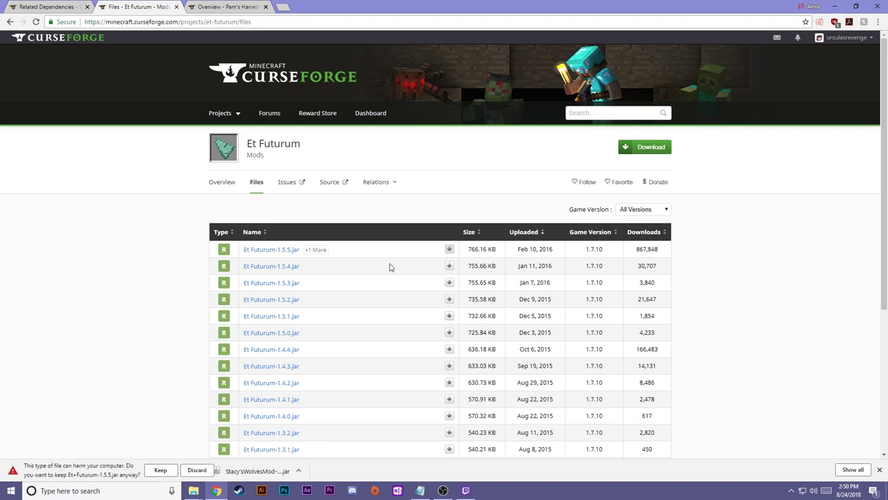
left_click(162, 472)
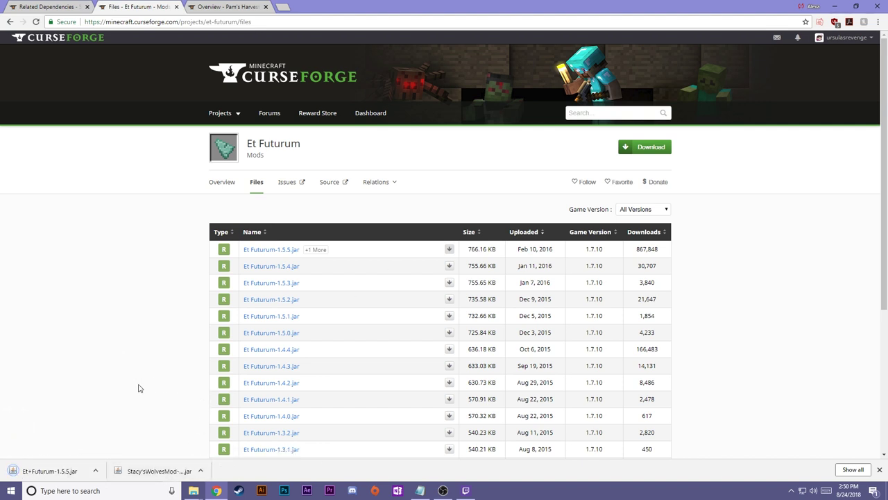
Confirm Et Futurum lists no dependencies, then close its tab.
mouse_move(377, 184)
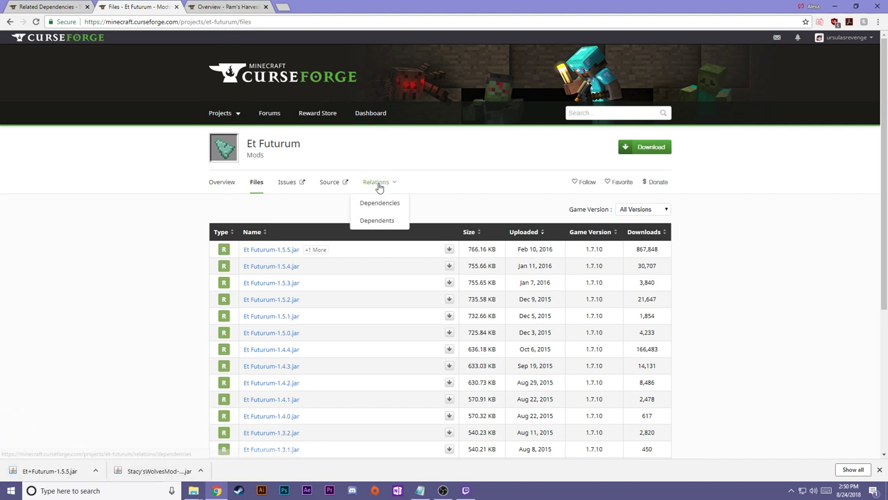
left_click(377, 202)
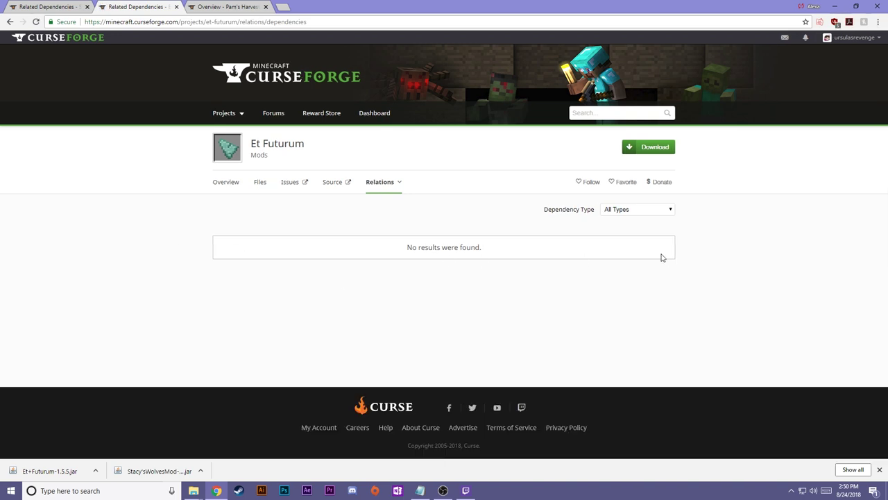
left_click(176, 7)
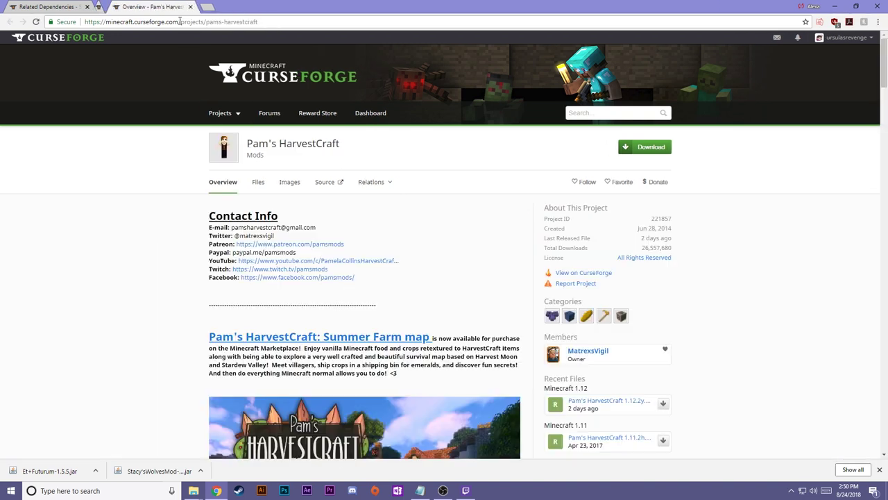
Filter HarvestCraft files to 1.7.10, download and keep the newest jar, then view its dependencies (none).
left_click(290, 186)
left_click(254, 183)
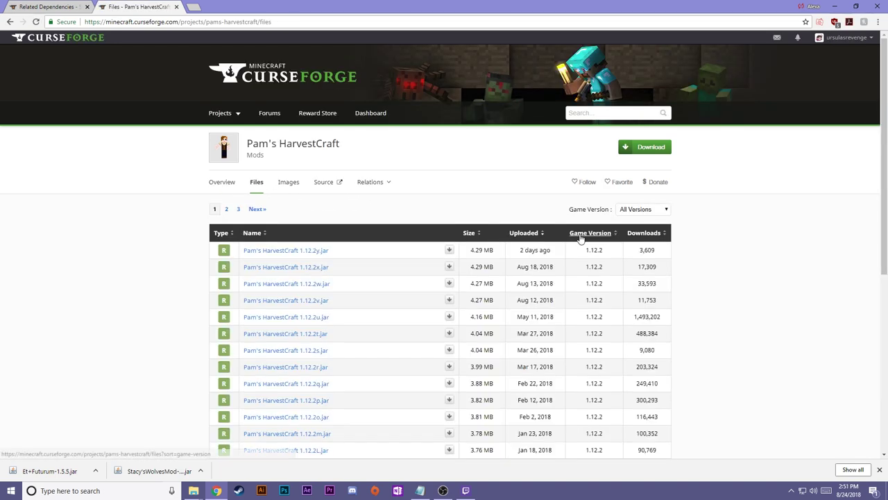
left_click(636, 211)
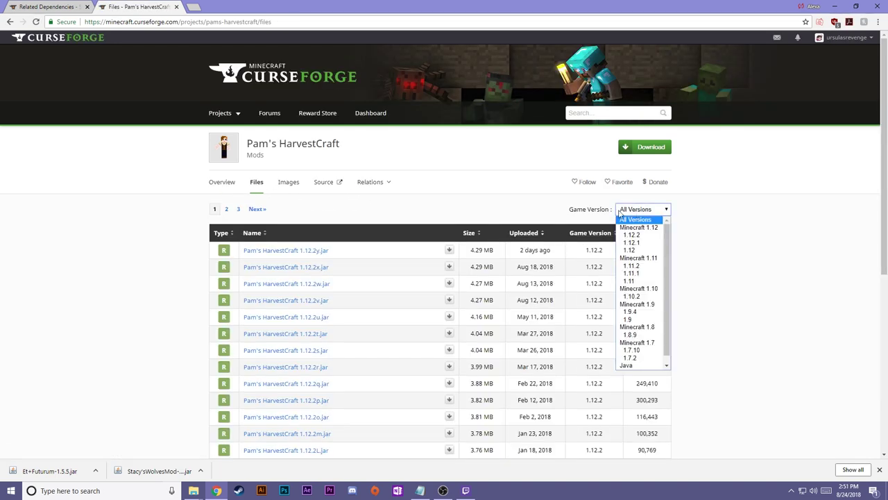
left_click(643, 350)
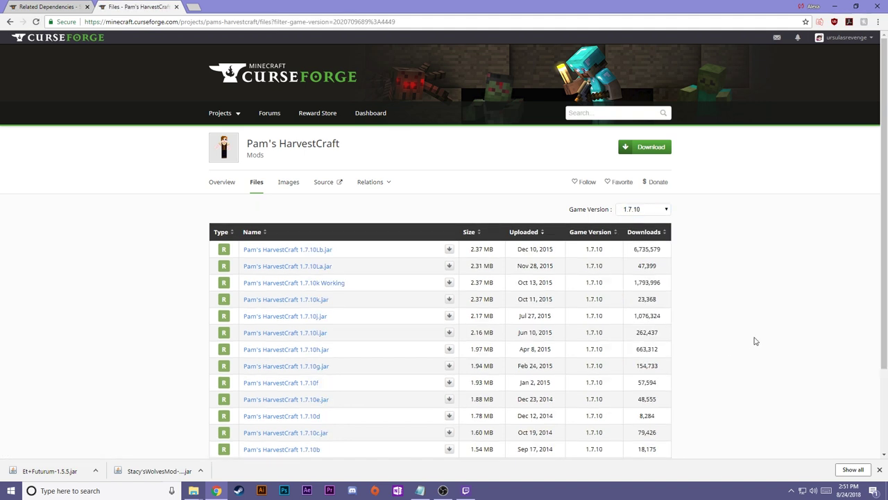
left_click(449, 249)
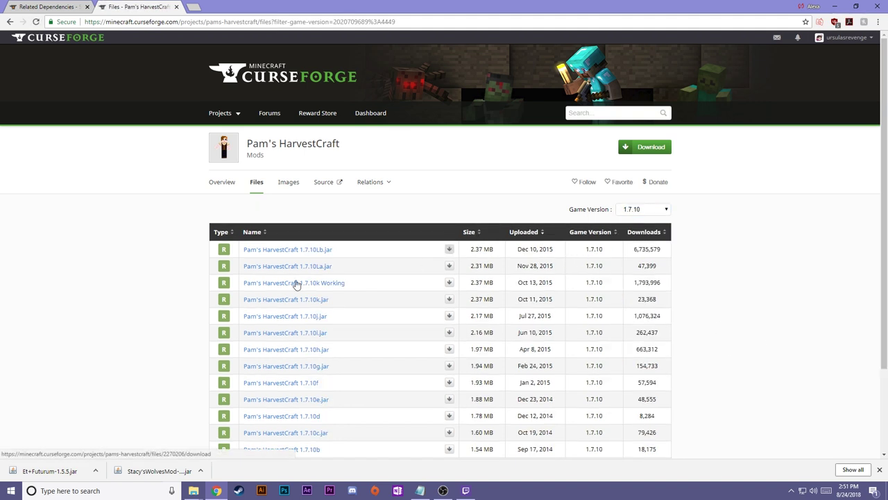
left_click(165, 470)
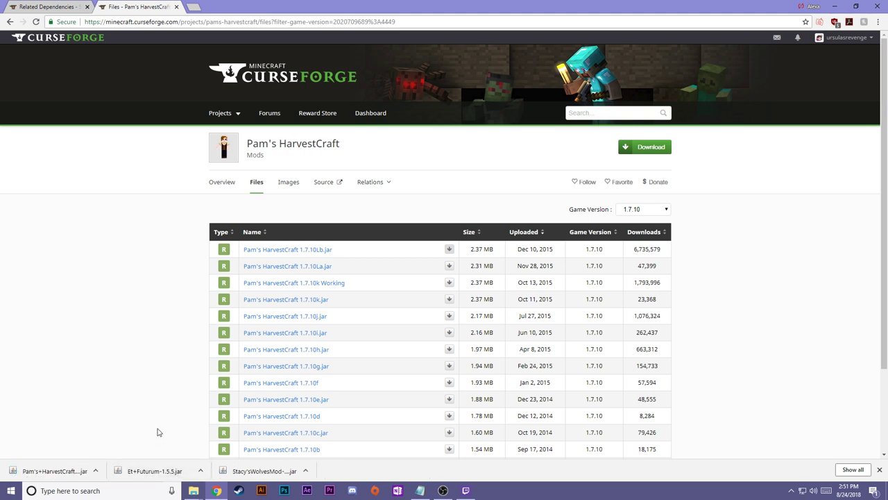
mouse_move(380, 188)
left_click(376, 204)
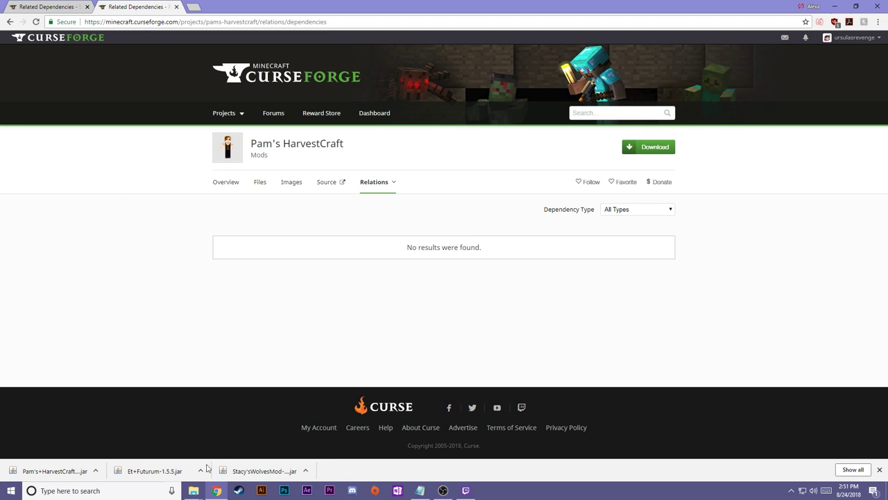
Drag the three downloaded jars from Downloads into the Stacy's Wolves mods folder, then close both windows.
left_click(96, 471)
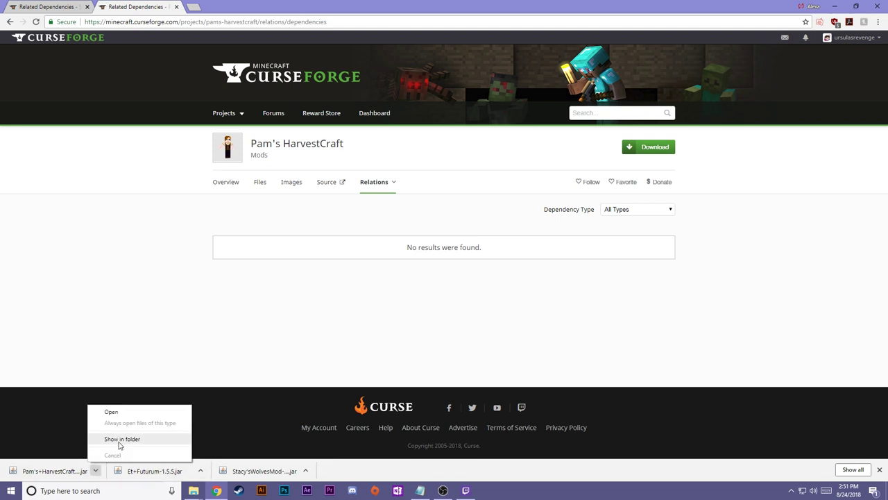
left_click(137, 445)
left_click_drag(567, 170, 557, 109)
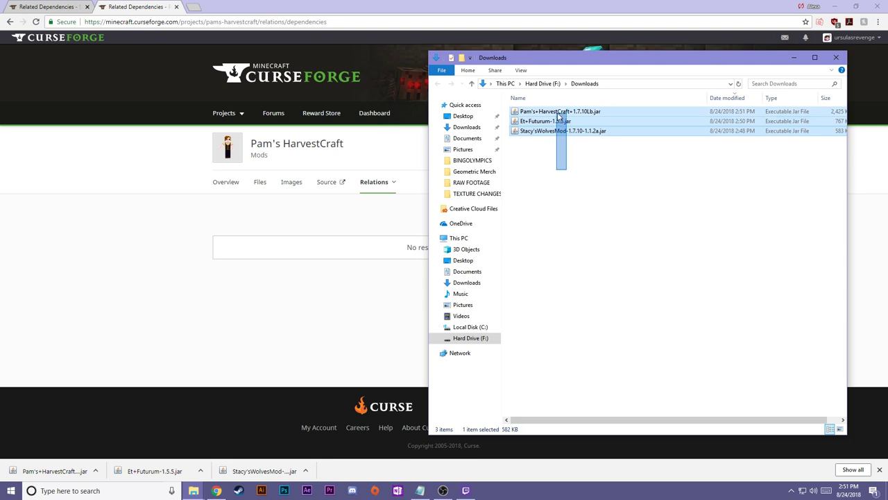
left_click(616, 194)
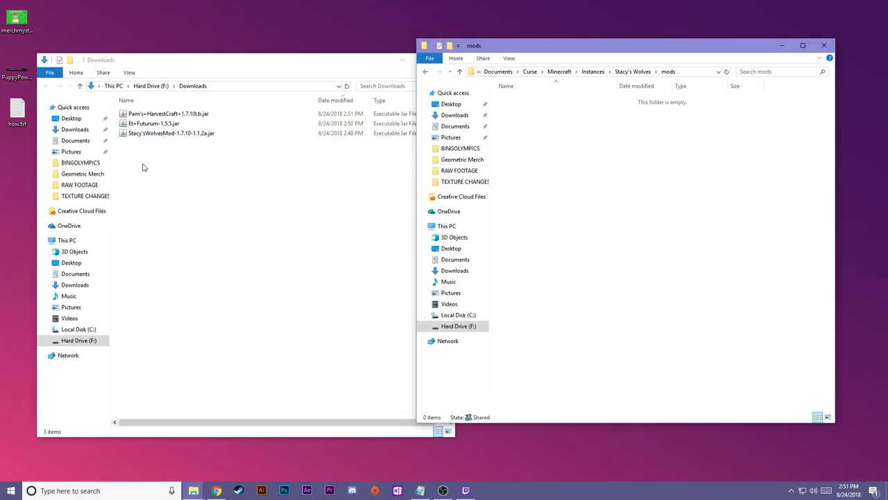
left_click_drag(144, 164, 148, 114)
left_click_drag(149, 114, 729, 222)
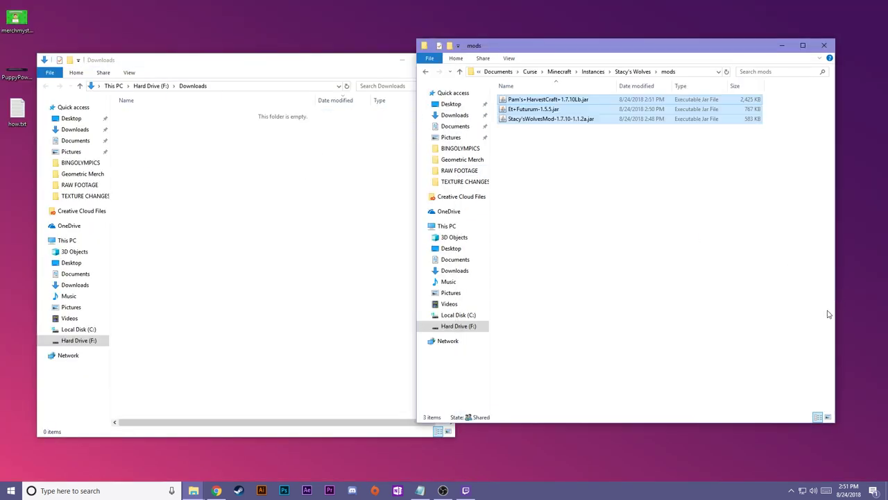
left_click(391, 127)
left_click(448, 59)
left_click(824, 45)
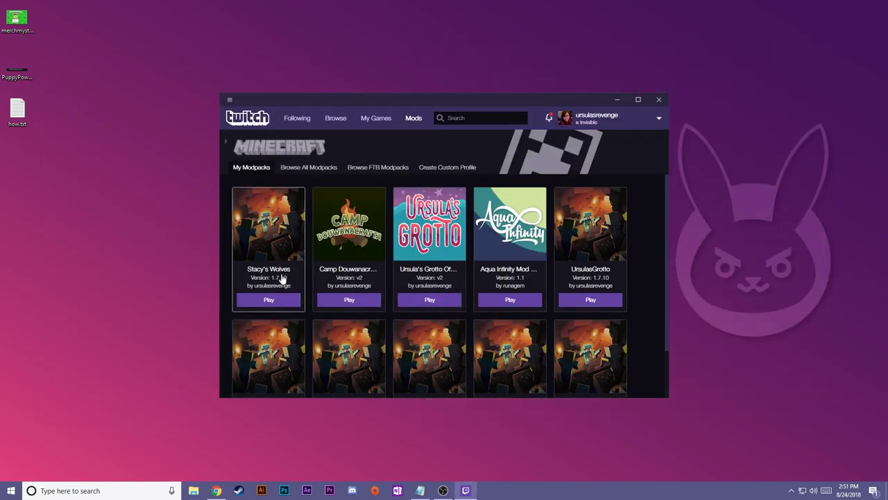
Play the Stacy's Wolves modpack to reach the Minecraft 1.7.10 main menu with 6 mods loaded.
left_click(269, 300)
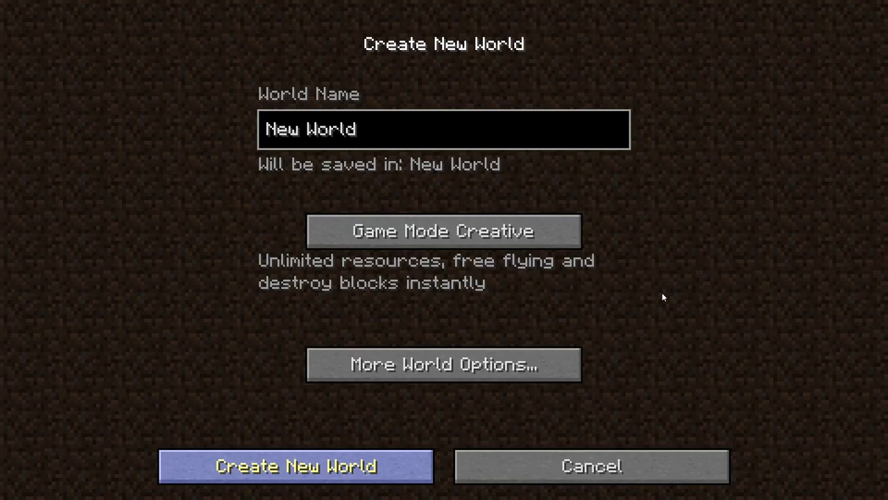
Create and load a new Minecraft world, then walk forward to pick up the Leafy Garden item.
key("Return")
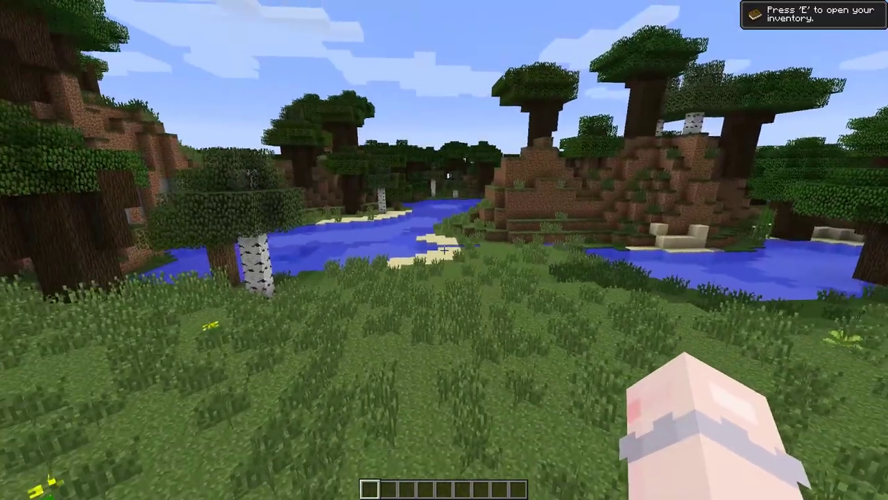
key("w")
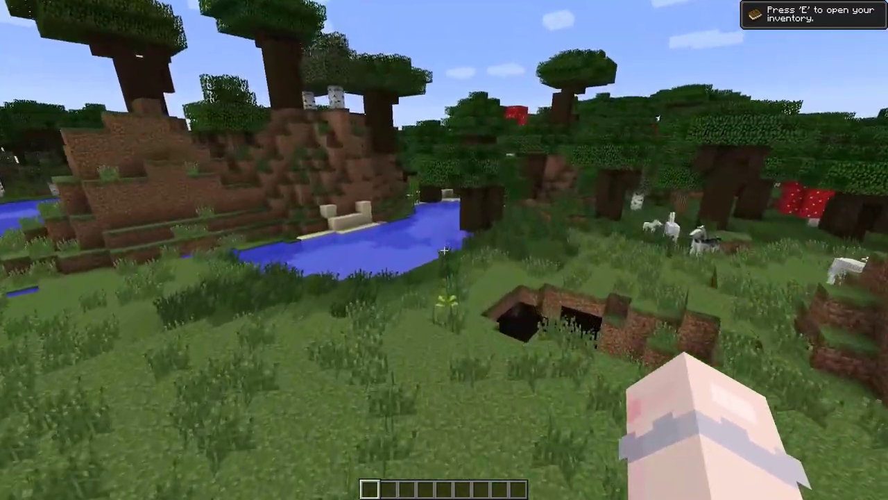
key("w")
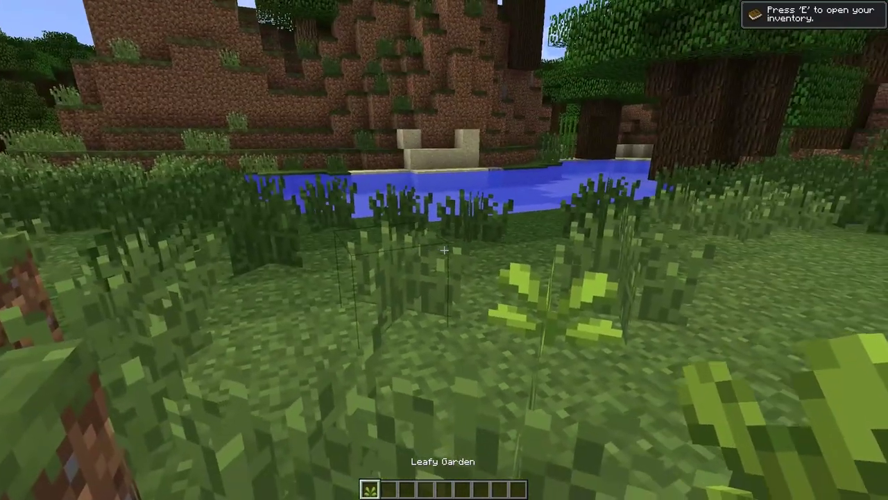
Check the creative inventory's second page for the Stacy's Wolves category tab.
key("e")
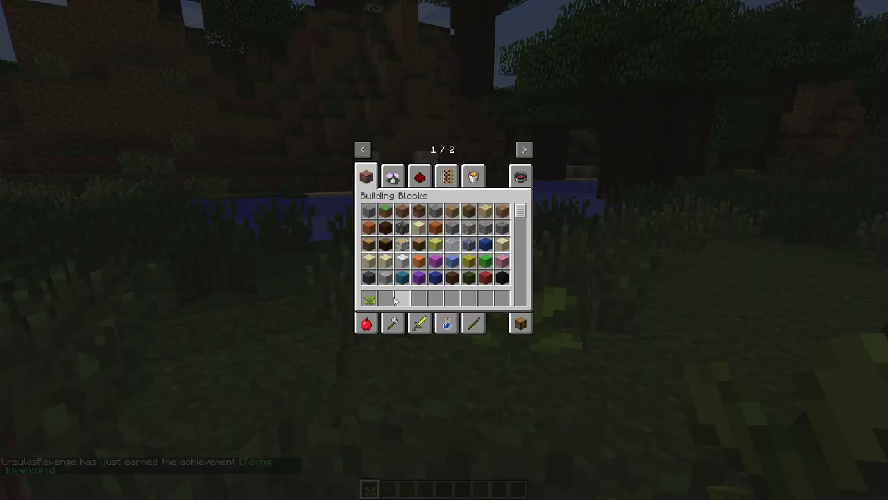
left_click(525, 150)
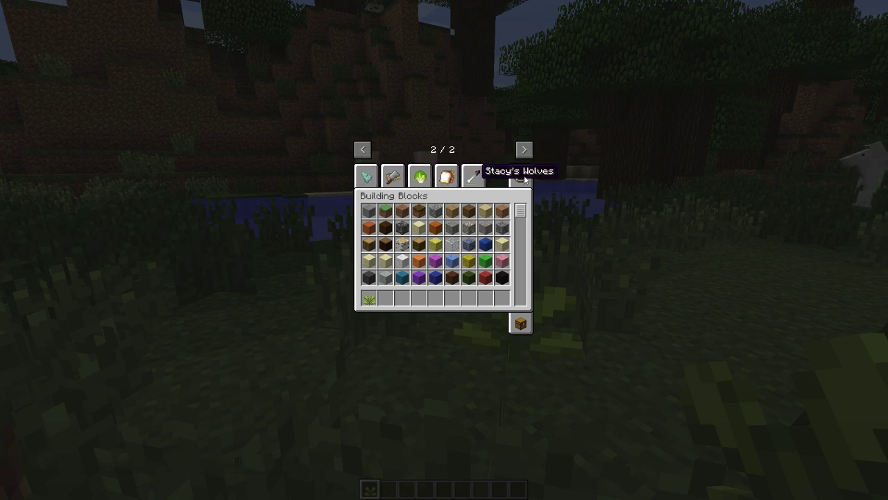
key("e")
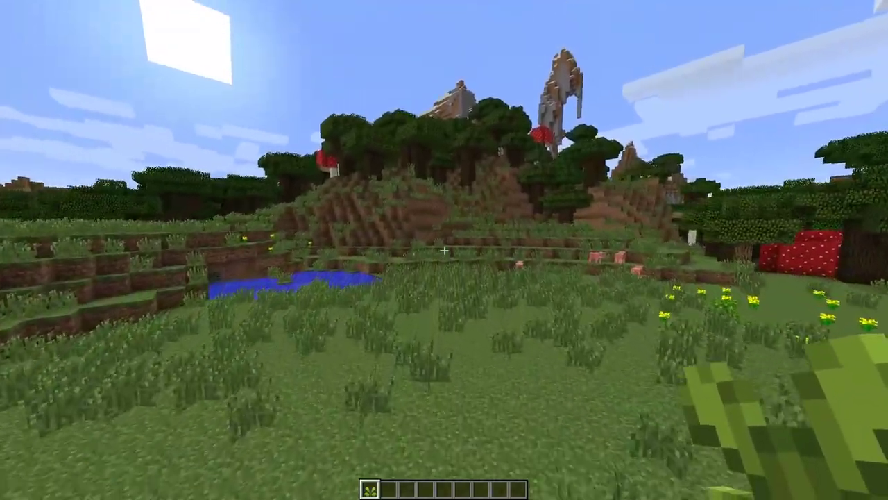
Fly past the pond and over the forest canopy, descending onto the grass slope by the river.
key("w")
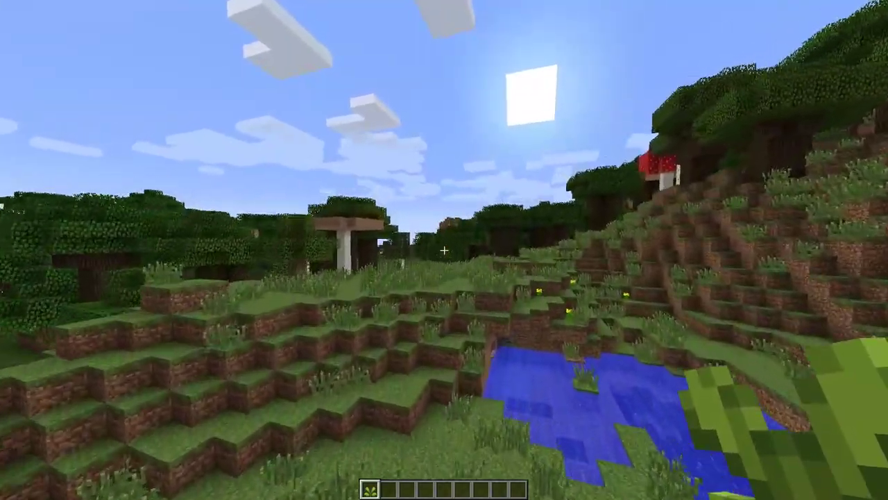
key("w")
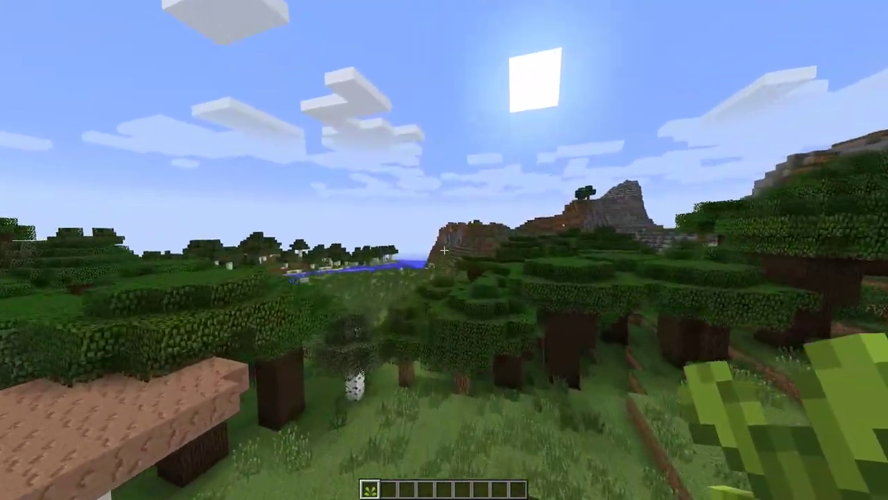
key("w")
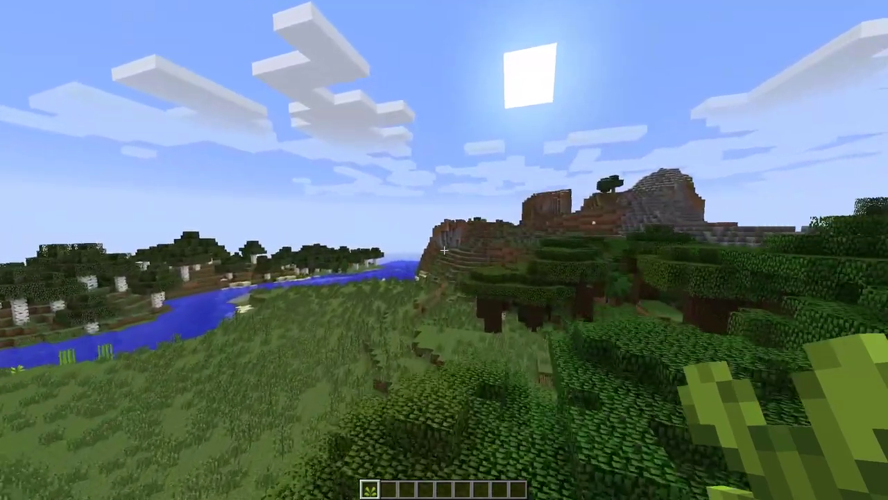
key("w")
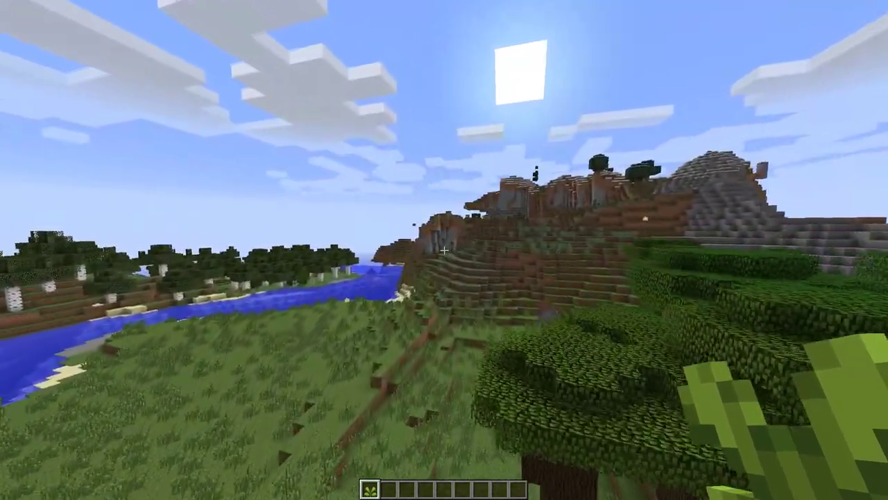
key("w")
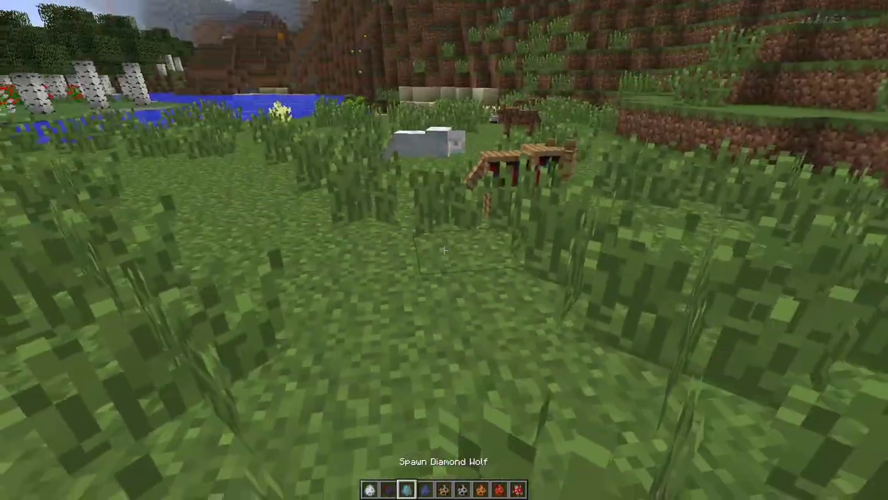
Spawn six modded wolves, including Diamond, Crafting Table and Cake wolves, then walk toward them.
right_click(444, 249)
scroll(444, 250, "down", 1)
right_click(444, 250)
scroll(444, 250, "down", 1)
right_click(444, 250)
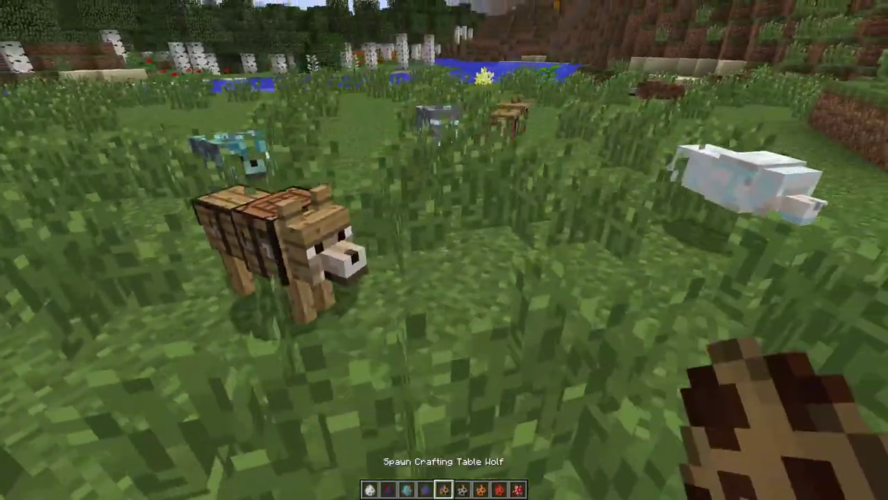
scroll(444, 250, "down", 1)
right_click(444, 250)
scroll(444, 250, "down", 1)
right_click(444, 250)
scroll(444, 250, "down", 1)
right_click(444, 250)
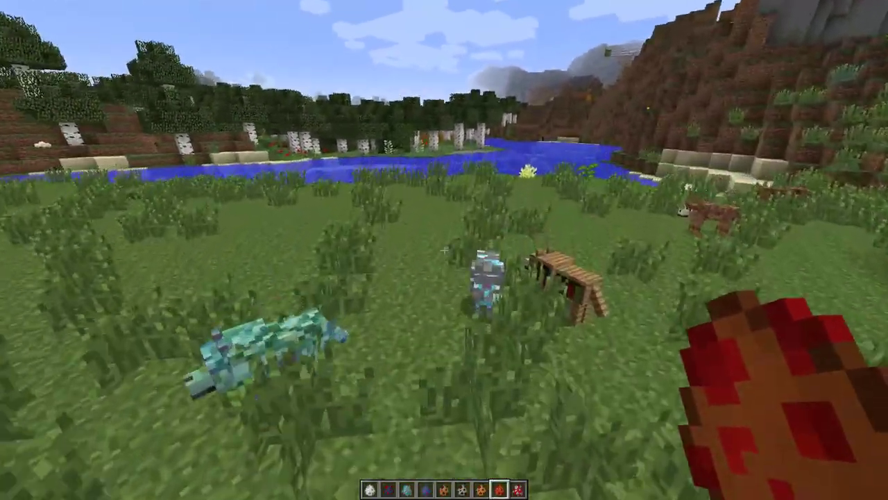
key("w")
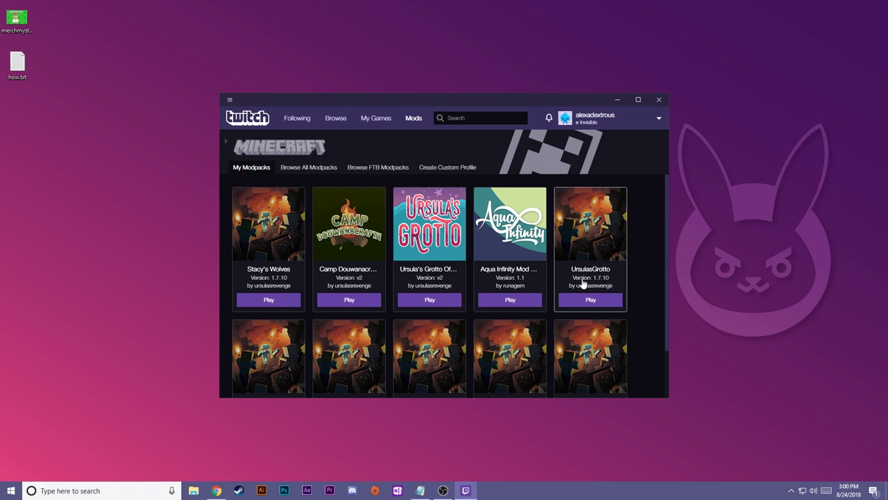
Search for 'ursul' and follow the Ursula's Grotto channel with notifications on.
left_click(261, 120)
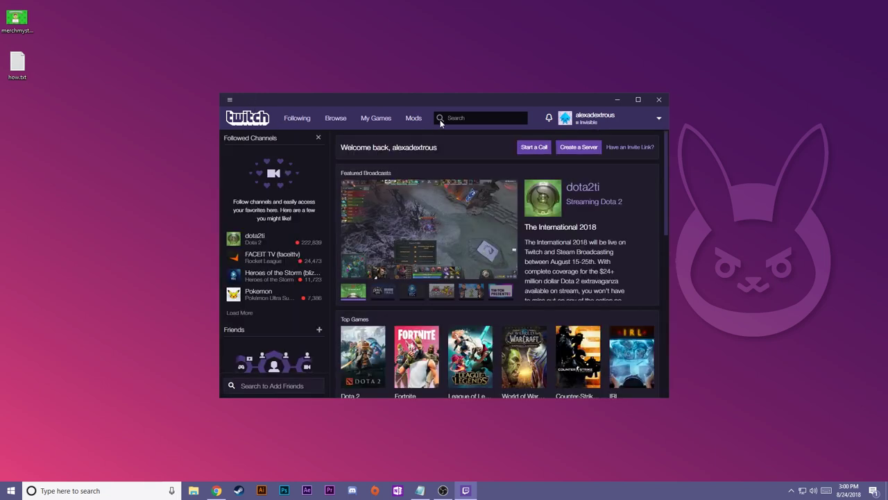
left_click(441, 119)
type("ursulasreve")
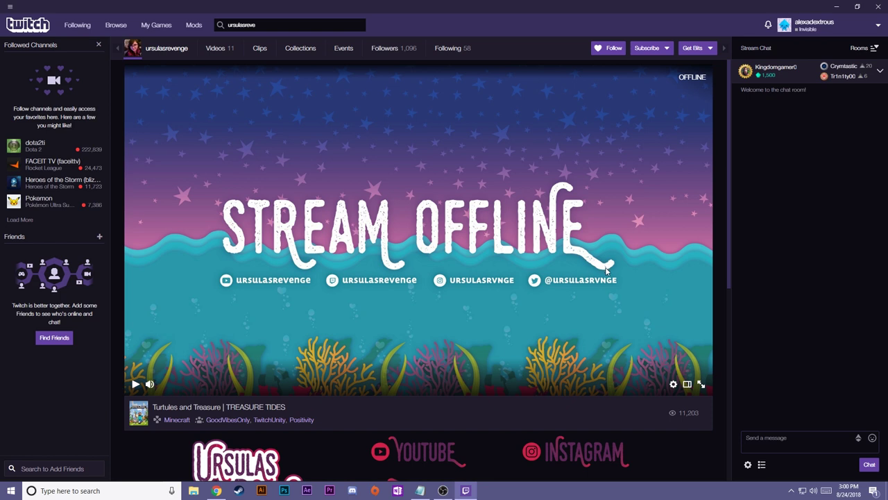
left_click(615, 48)
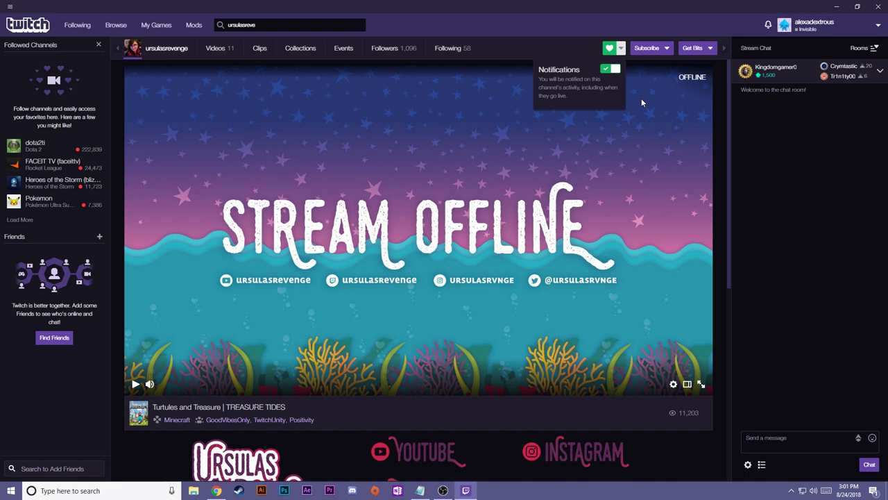
left_click(770, 433)
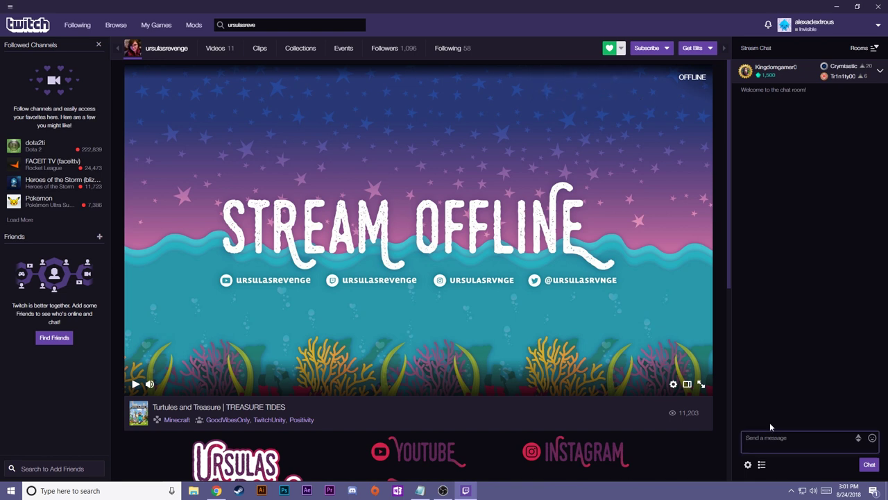
Send the message 'hi!' in the channel's stream chat.
type("hi!")
key("Return")
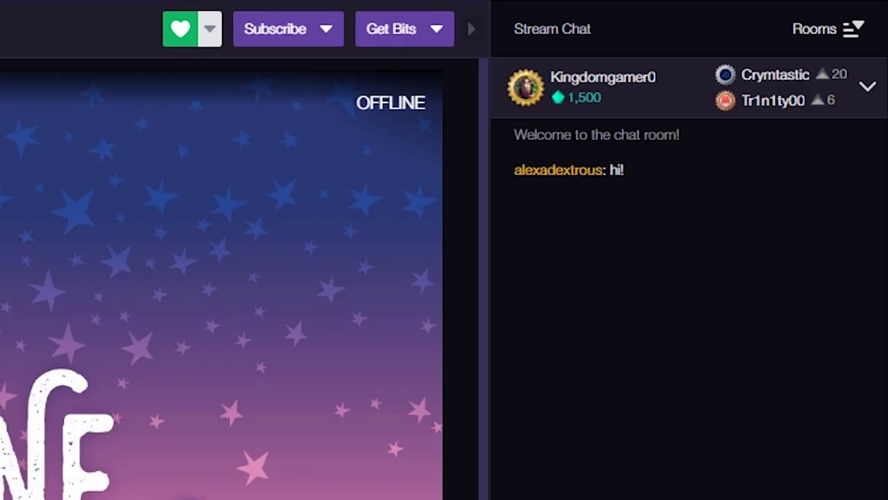